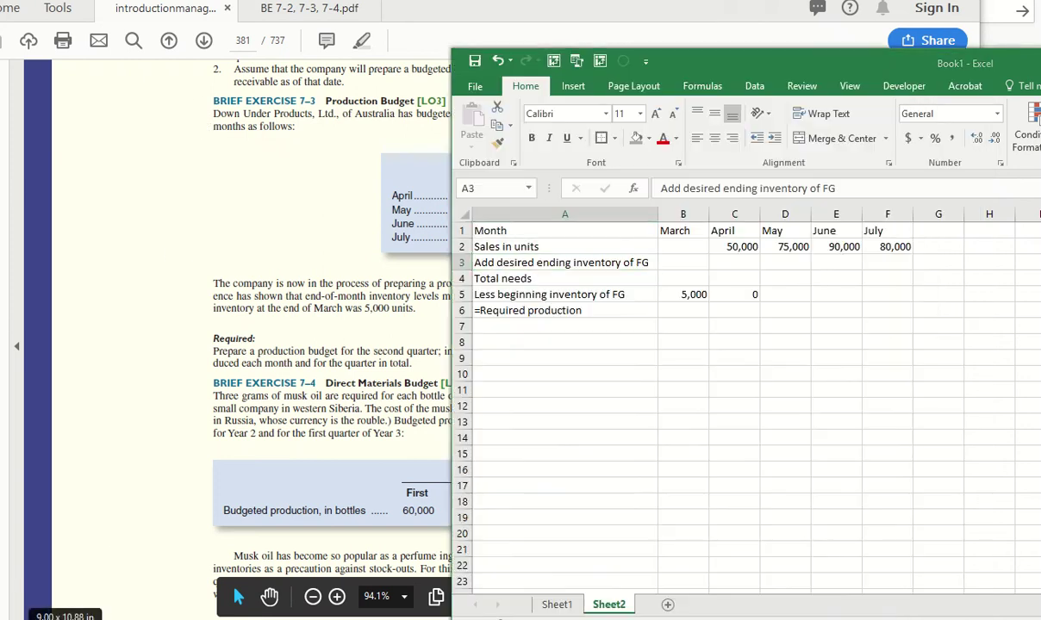
- Switch to Sheet1 and move the workbook window left to show the June figures
click(556, 604)
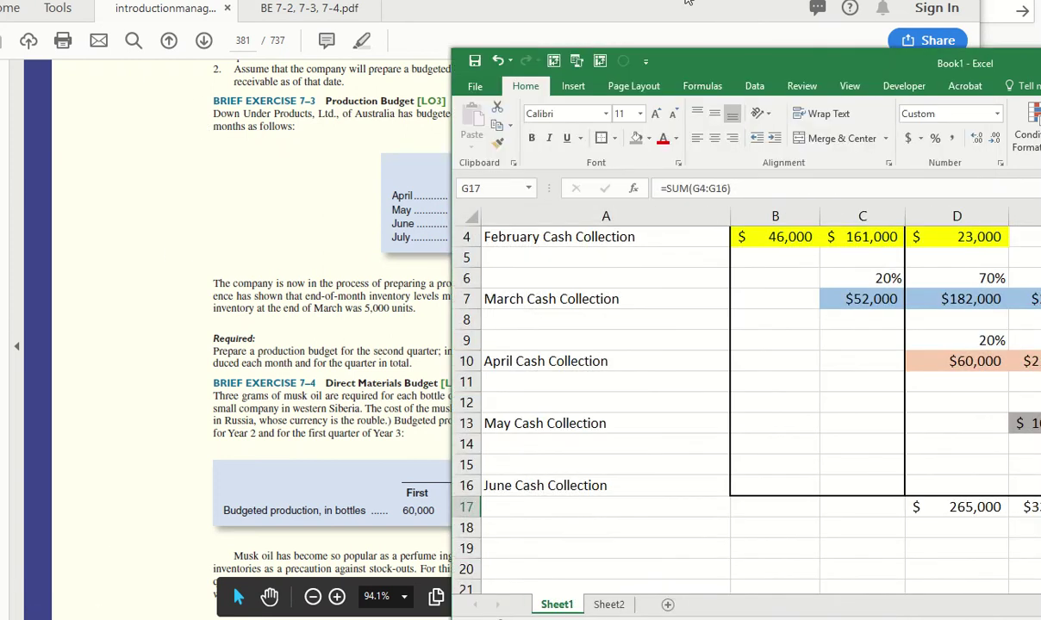
drag(700, 58, 364, 42)
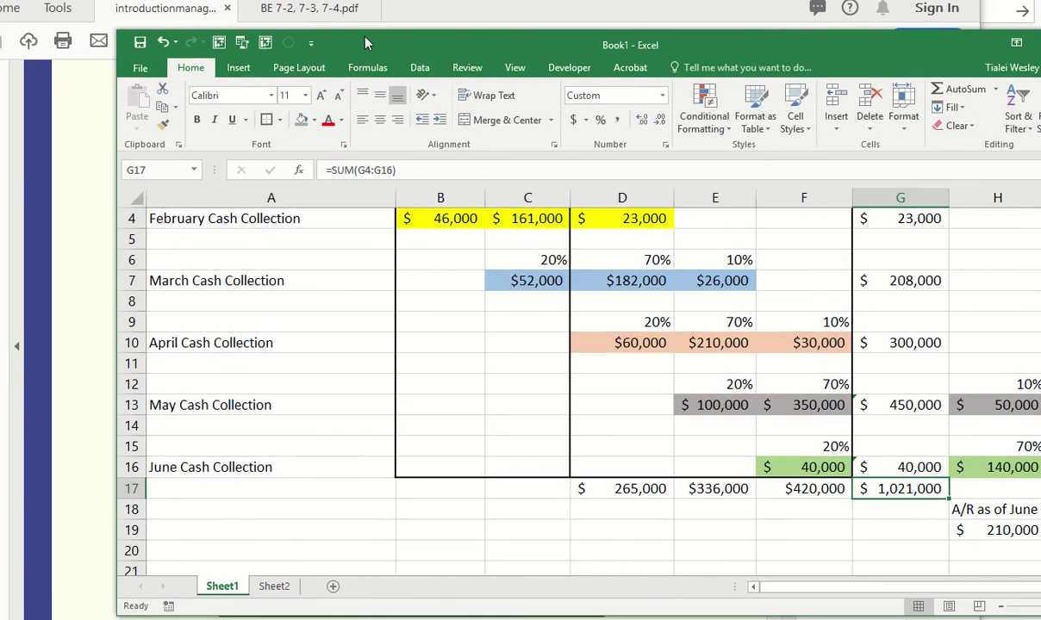
mouse_move(885, 490)
mouse_down()
mouse_move(880, 340)
mouse_move(898, 509)
mouse_move(892, 489)
mouse_up()
scroll(894, 431, up, 1)
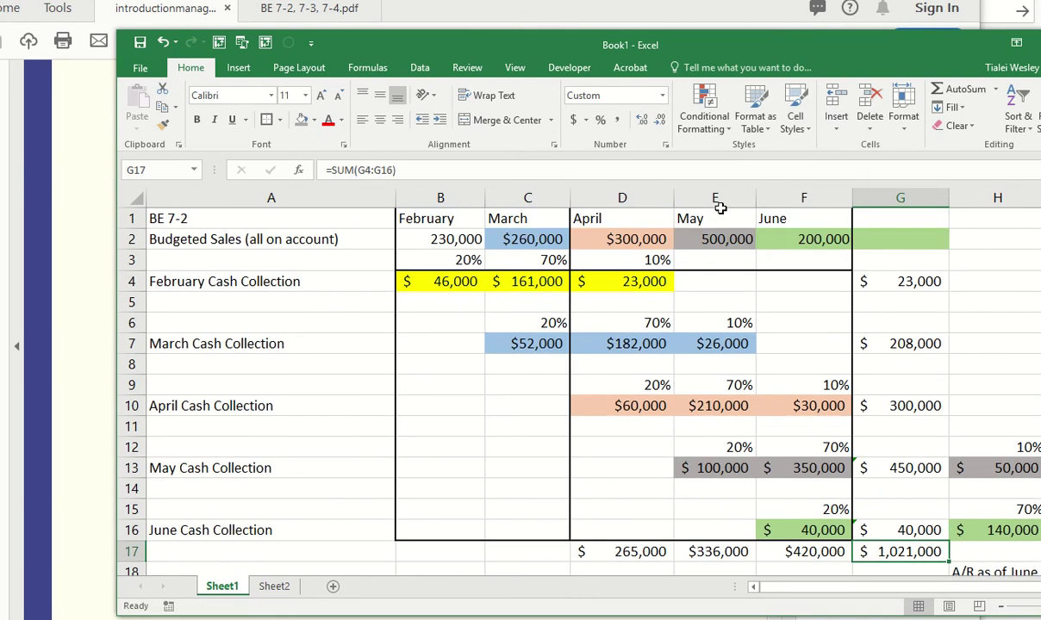
drag(803, 542, 785, 209)
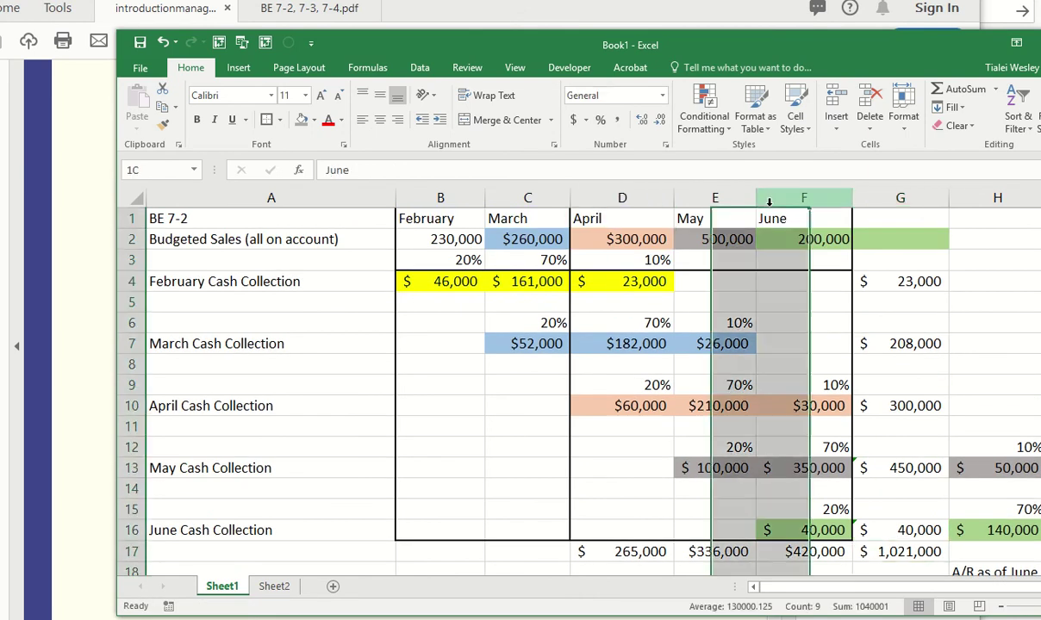
- Enter 'Total' in G1 and check the totals in G4:G5 and the G17 grand total
click(900, 211)
text(Total)
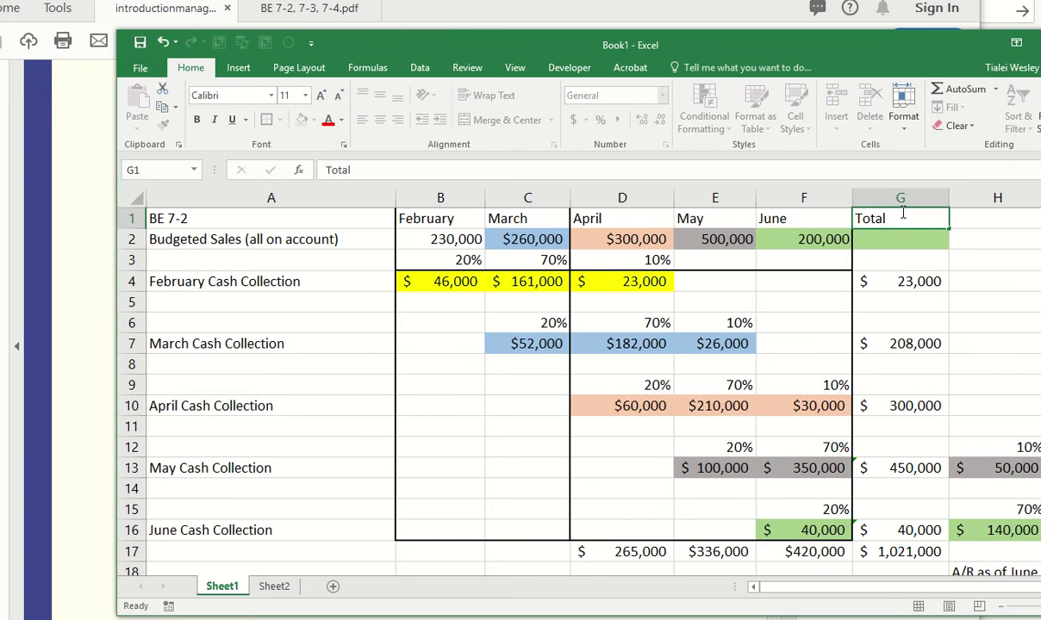
key(Return)
click(901, 282)
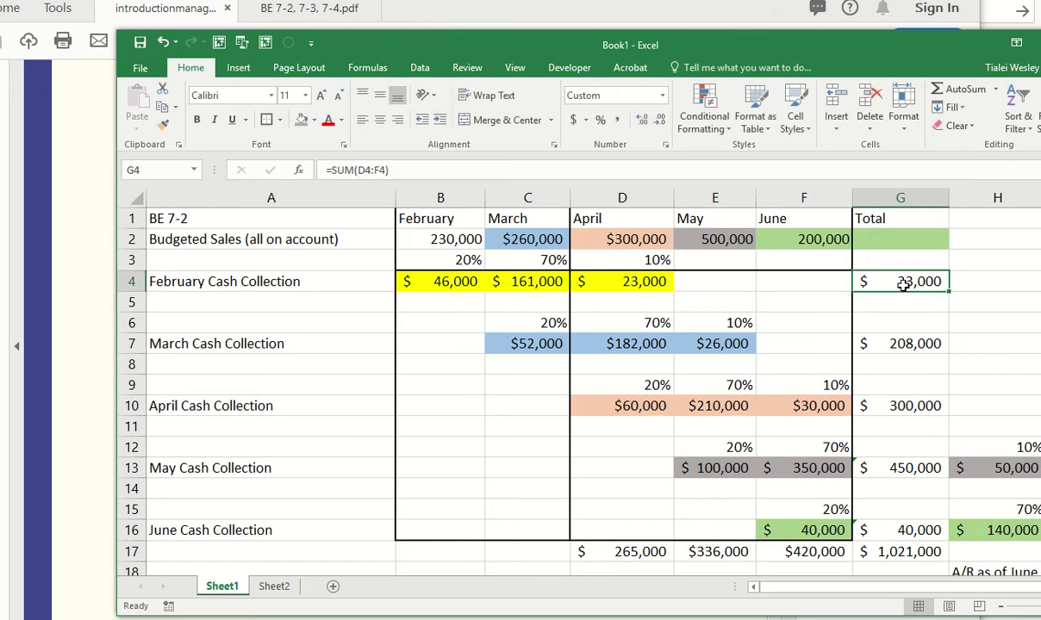
drag(901, 282, 902, 293)
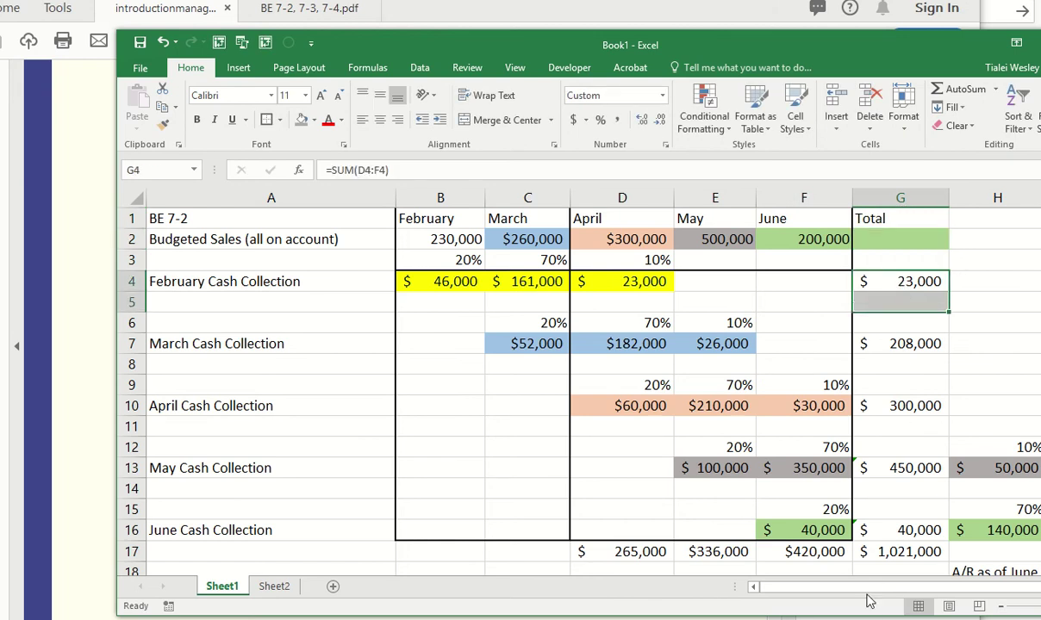
click(863, 553)
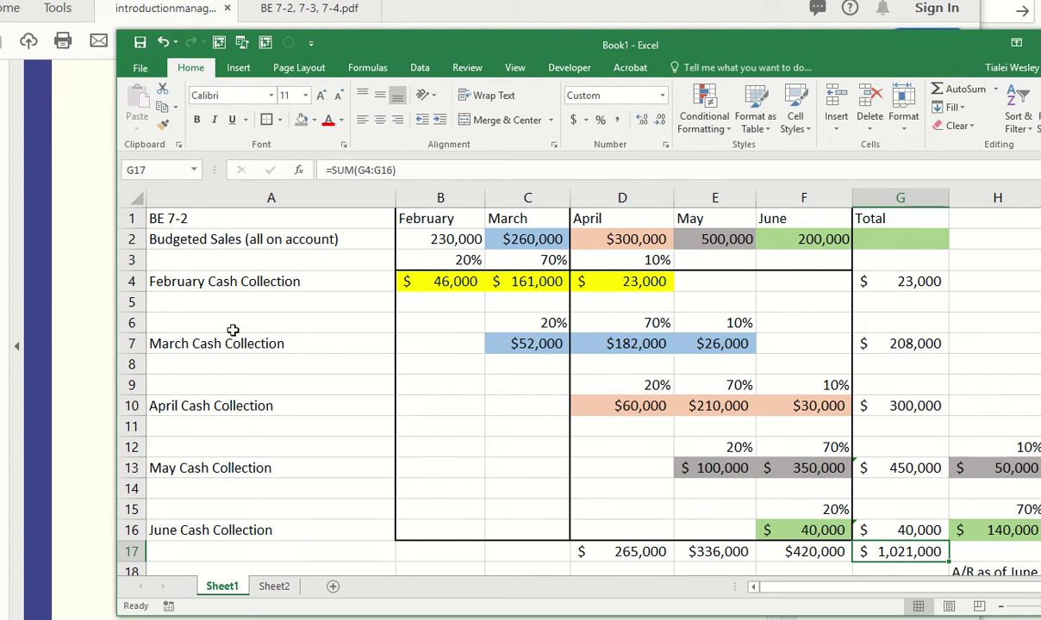
click(90, 355)
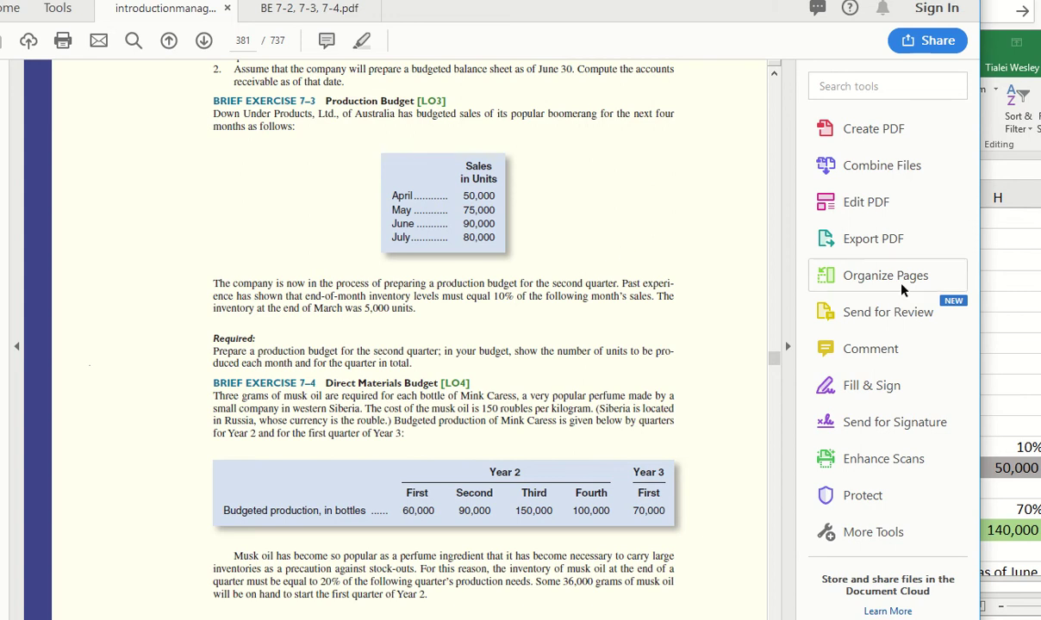
click(1002, 314)
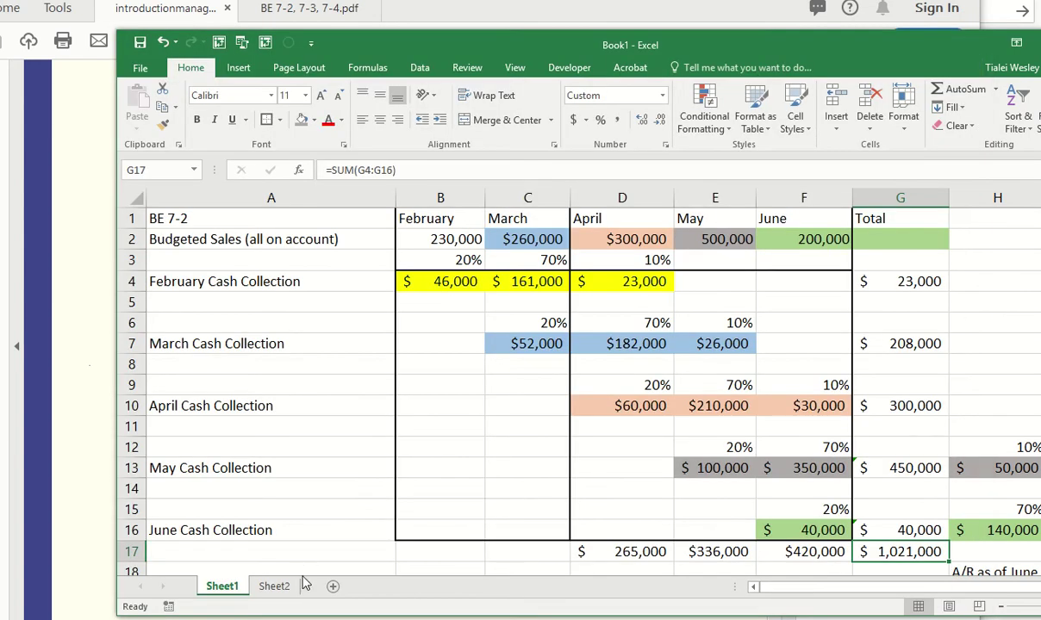
- On Sheet2, compare the inventory rows and March heading with the exercise PDF
click(274, 586)
click(336, 228)
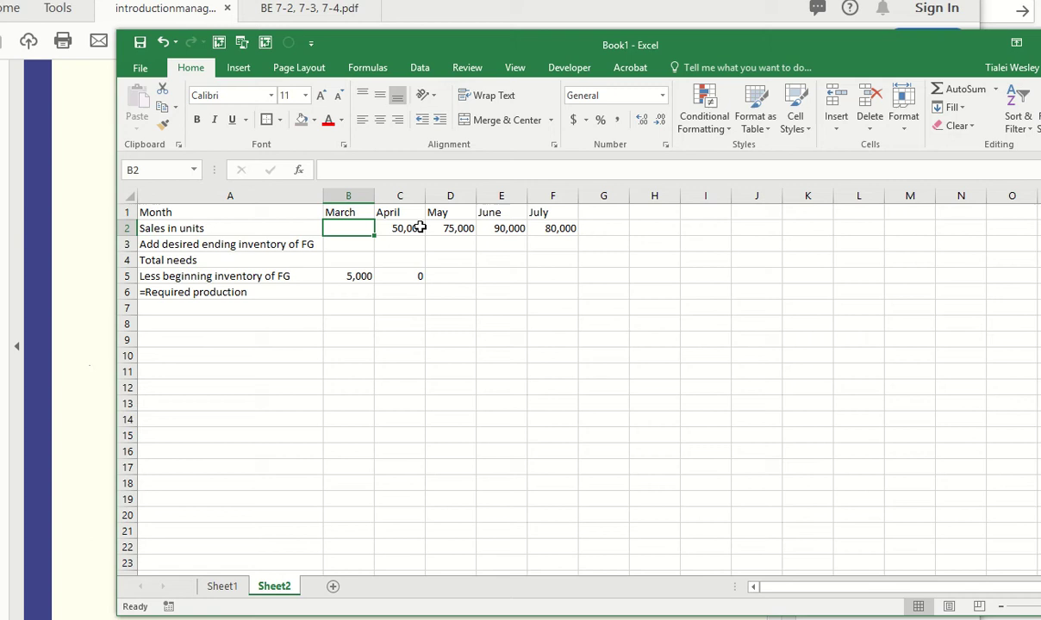
click(348, 275)
click(39, 286)
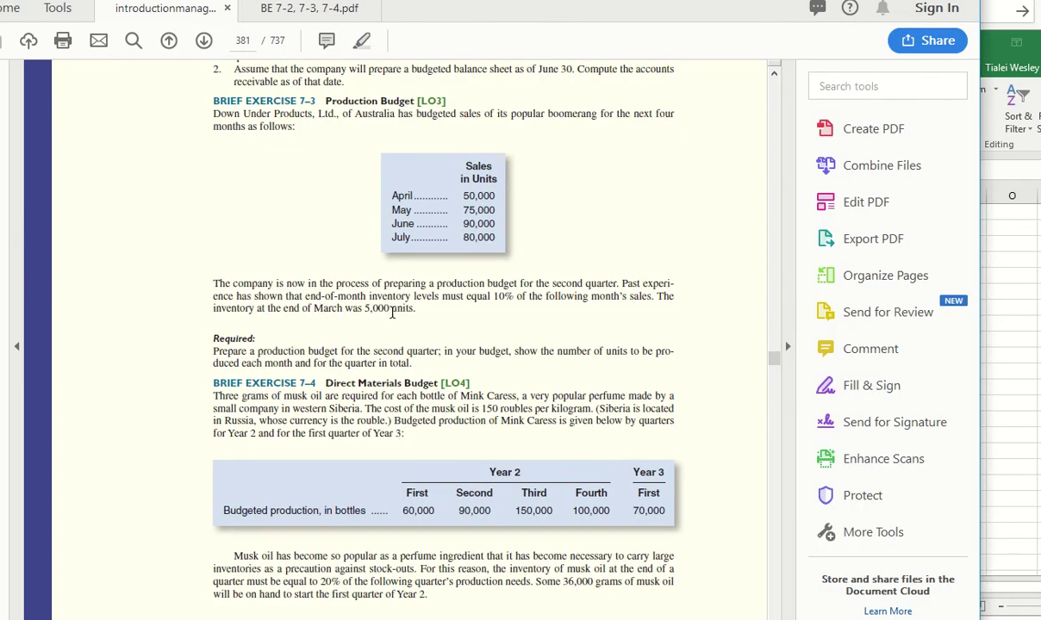
click(982, 251)
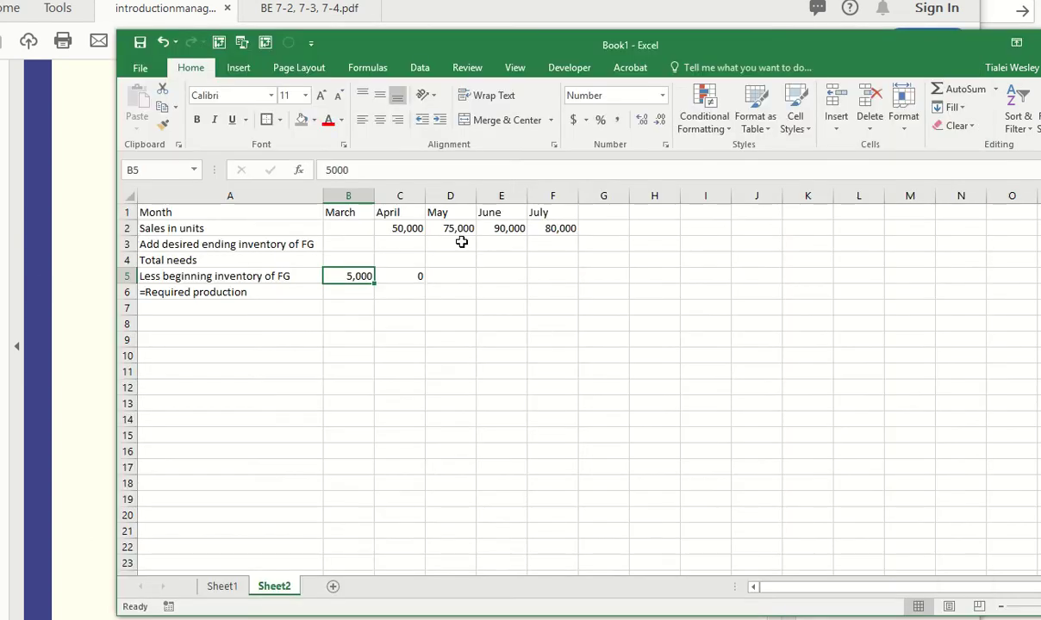
key(Up)
key(Up)
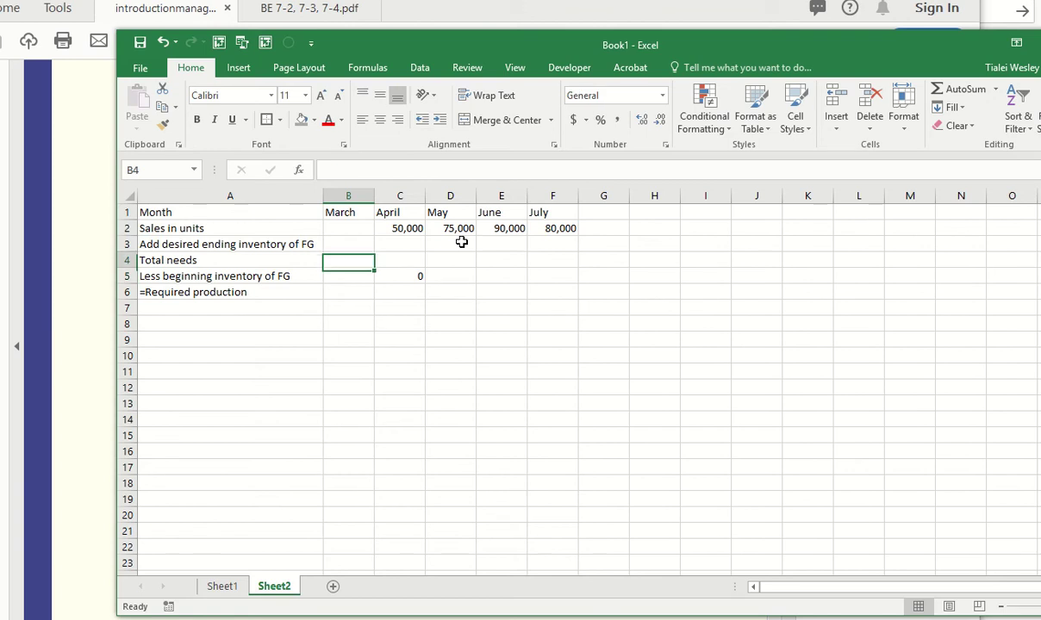
key(Right)
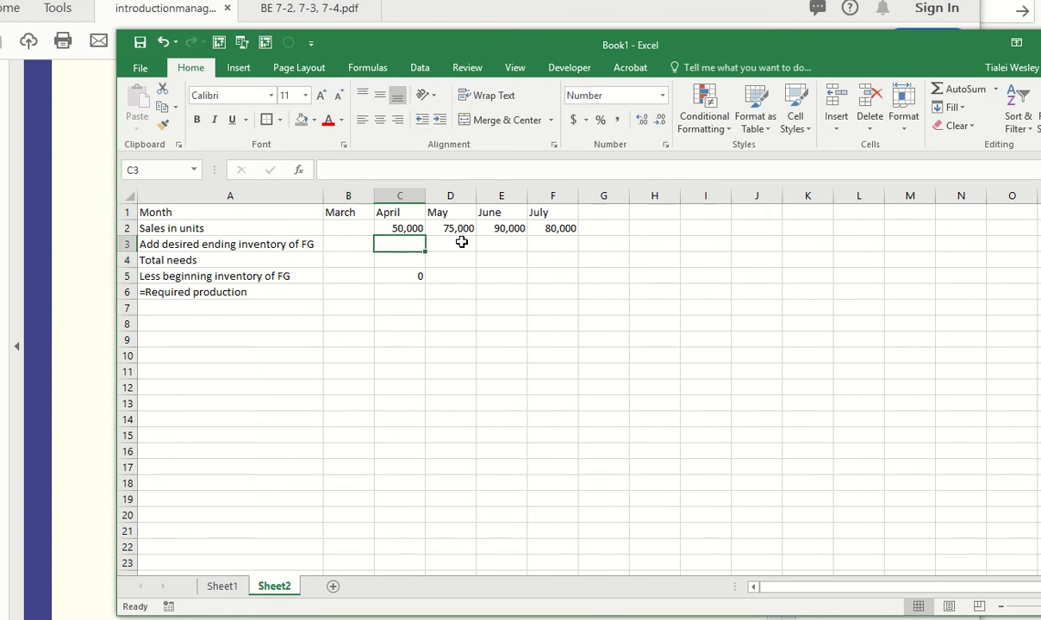
click(371, 276)
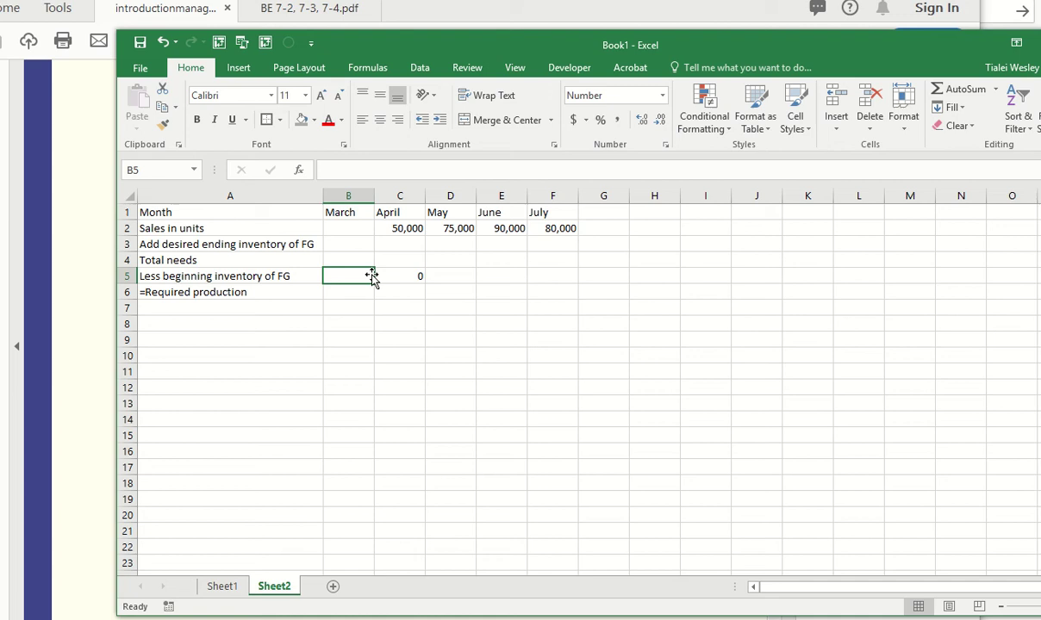
click(387, 243)
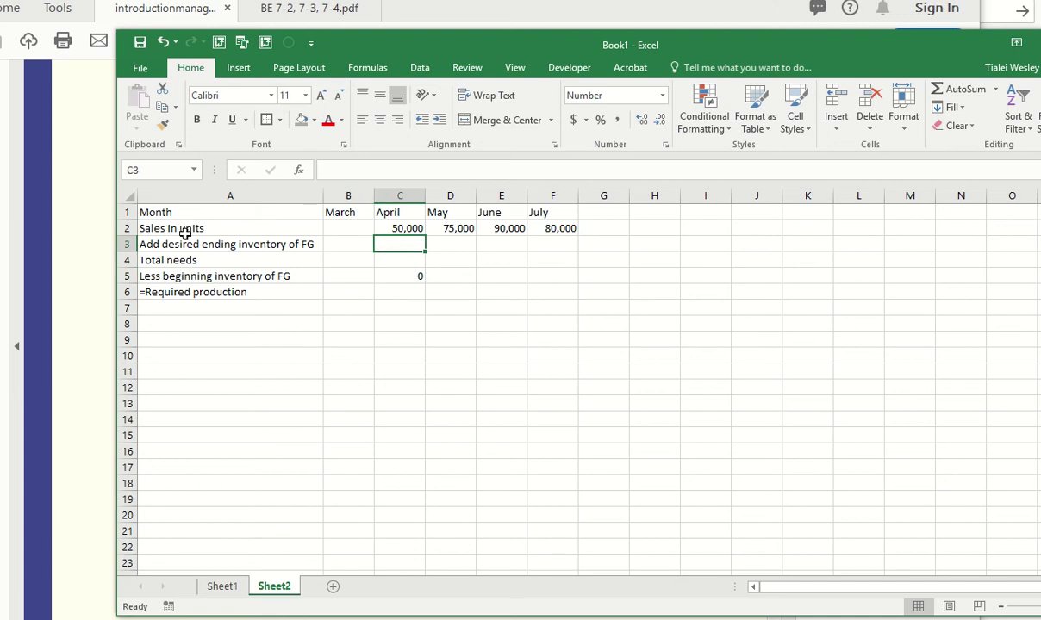
scroll(243, 282, up, 3)
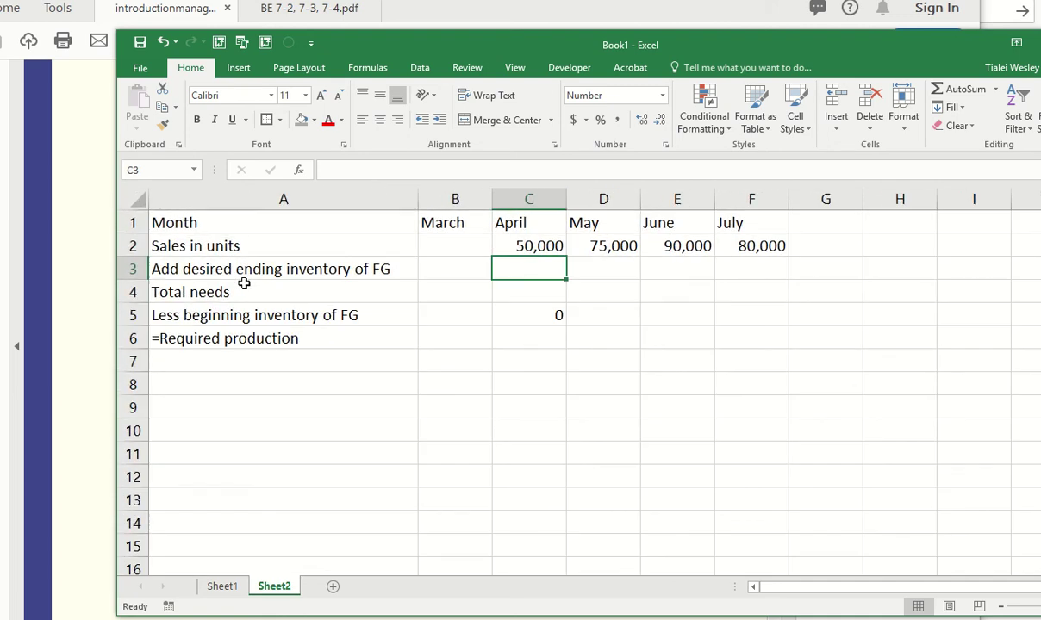
click(208, 266)
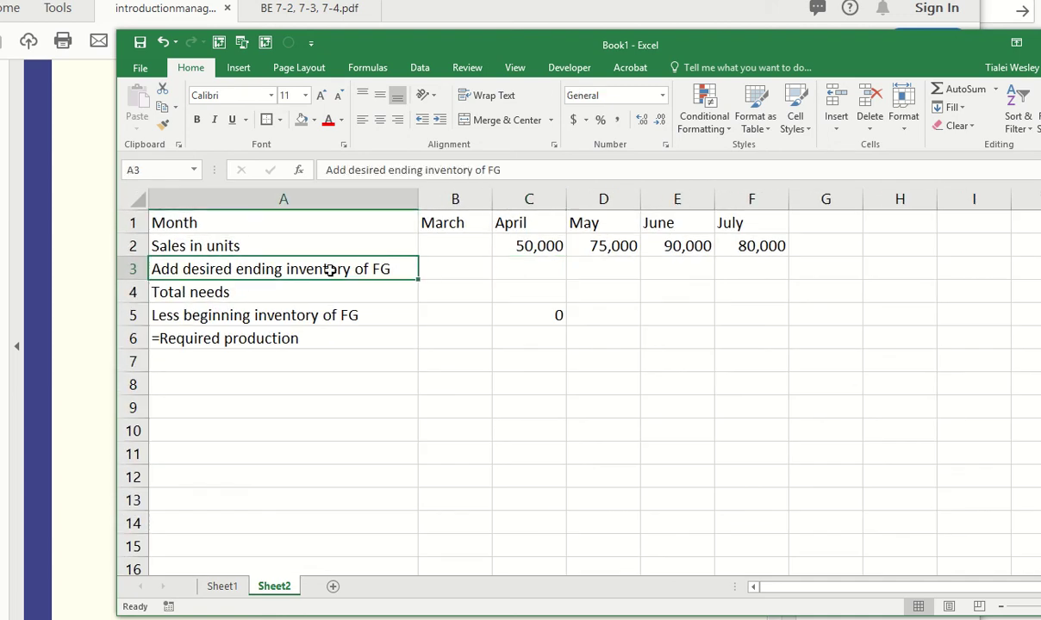
click(303, 312)
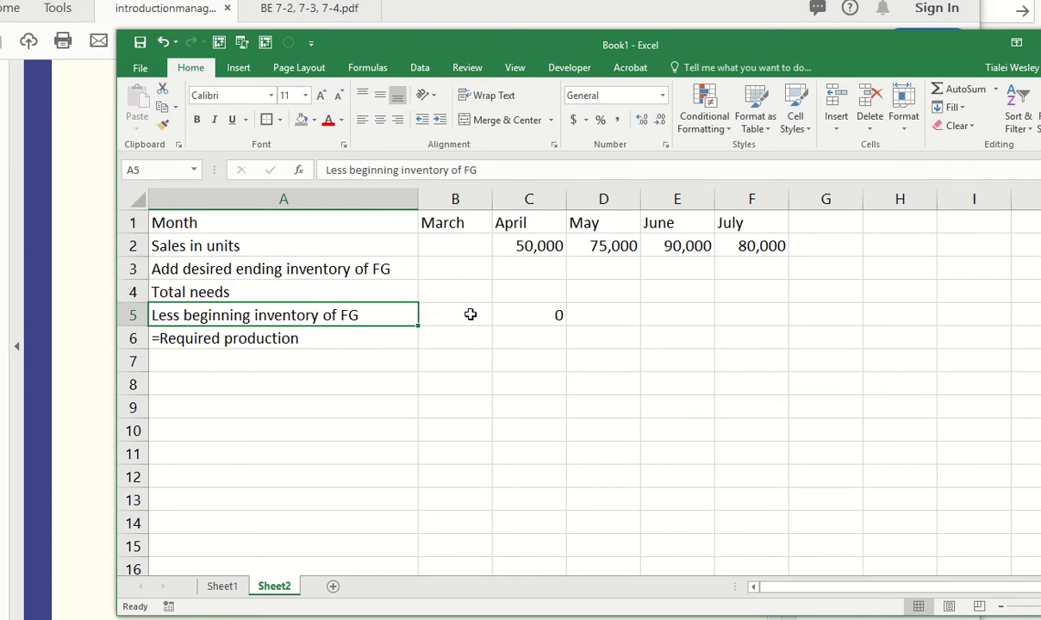
click(423, 318)
click(320, 318)
click(455, 226)
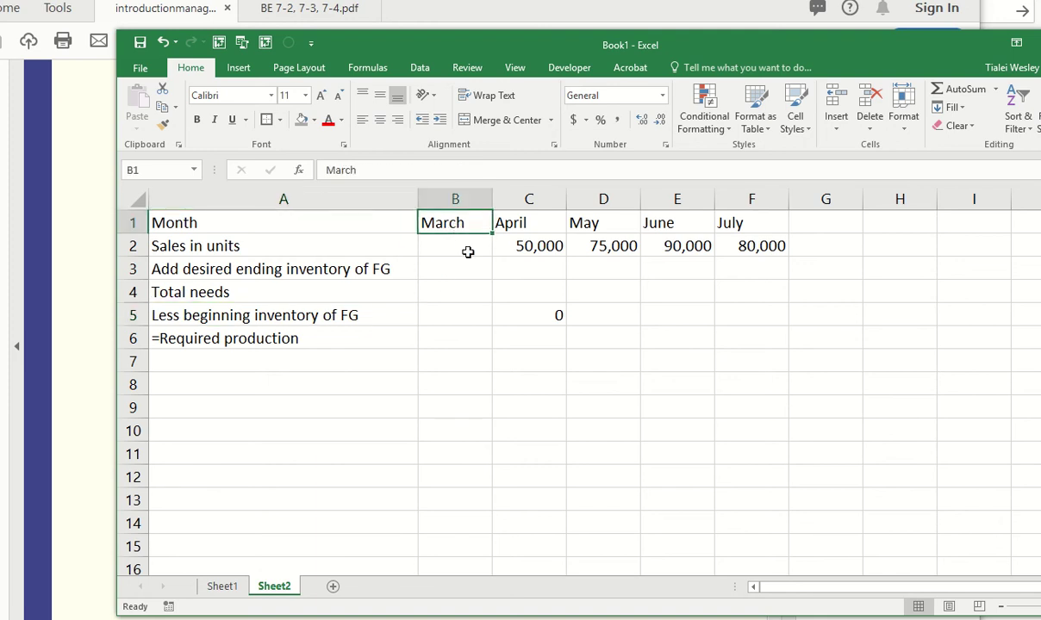
- Enter 5,000 as April's beginning inventory in C5
click(518, 311)
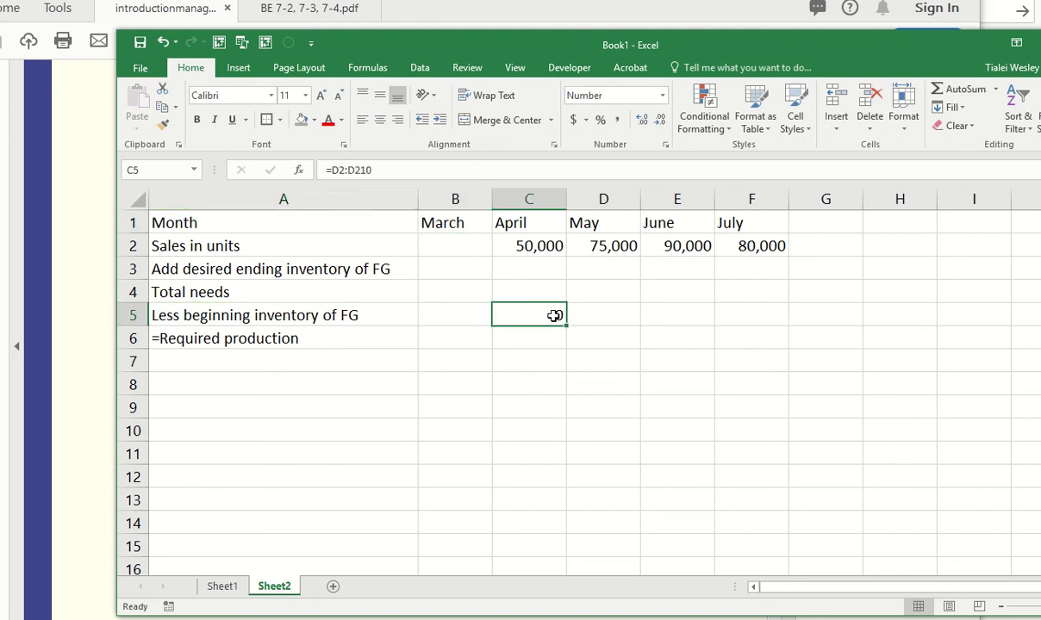
text(5,000)
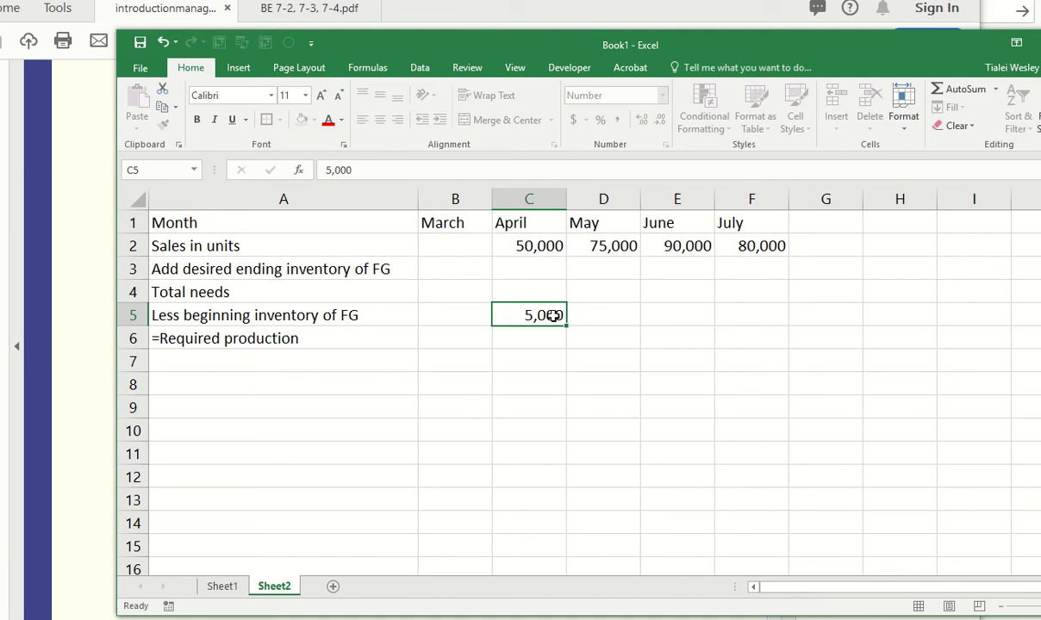
key(Return)
click(517, 265)
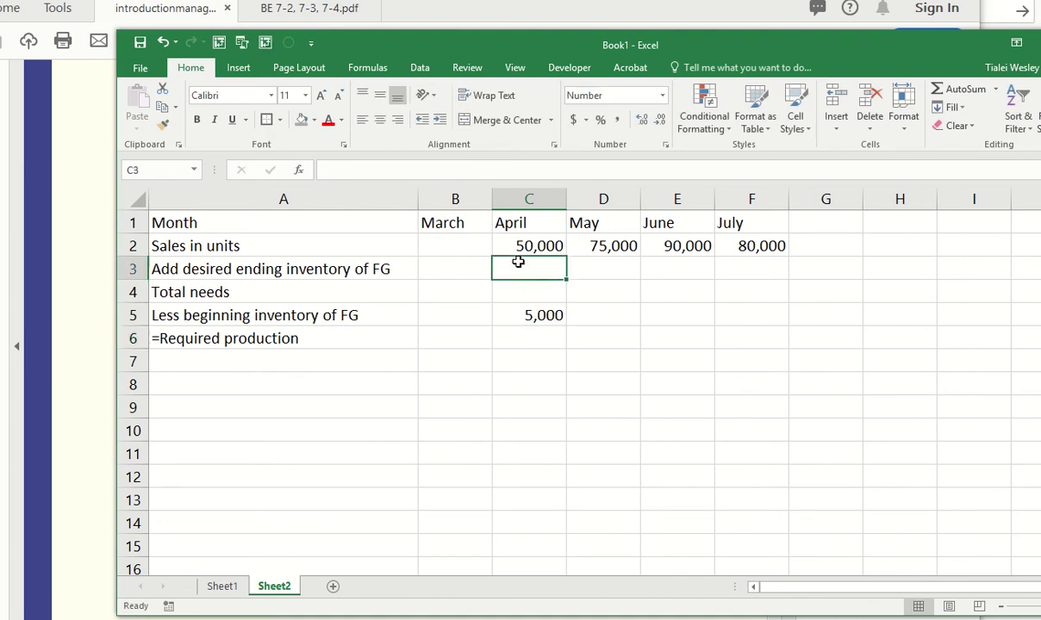
click(57, 450)
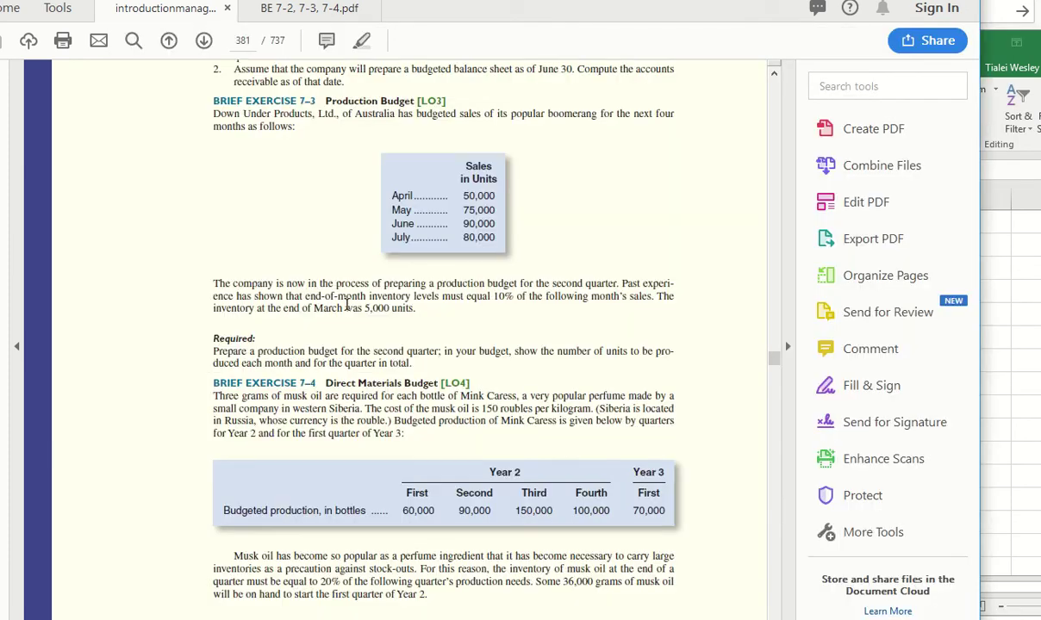
ctrl+scroll(463, 304, up, 1)
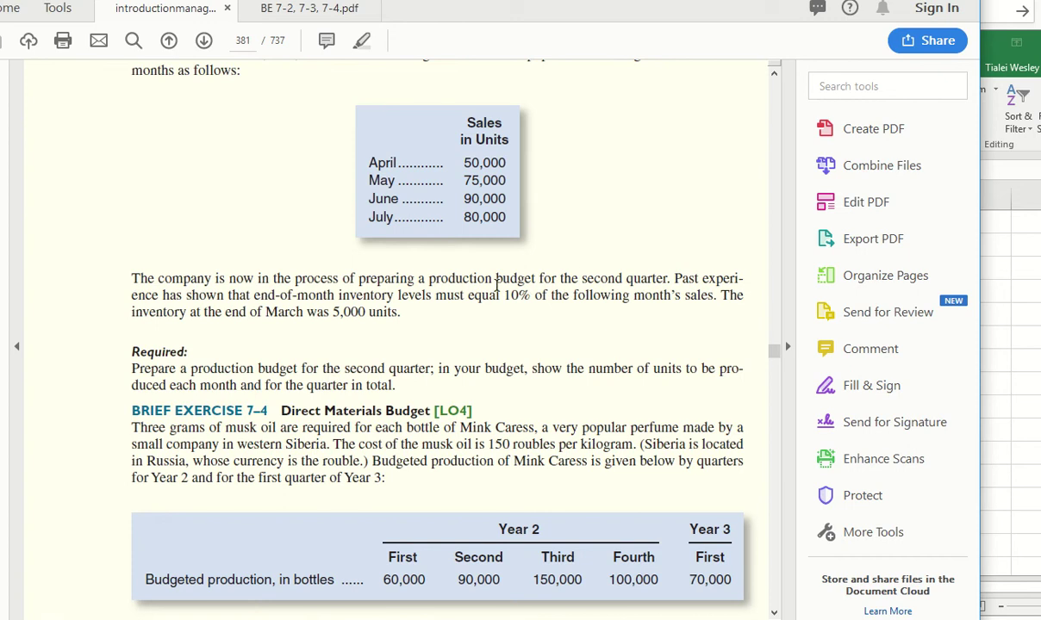
click(1000, 390)
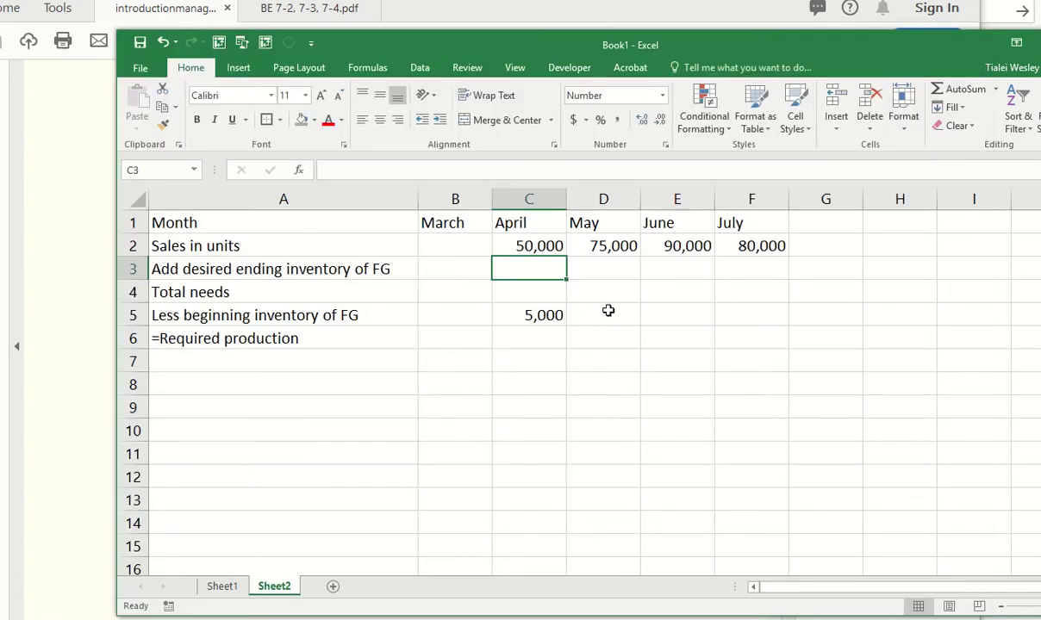
click(522, 244)
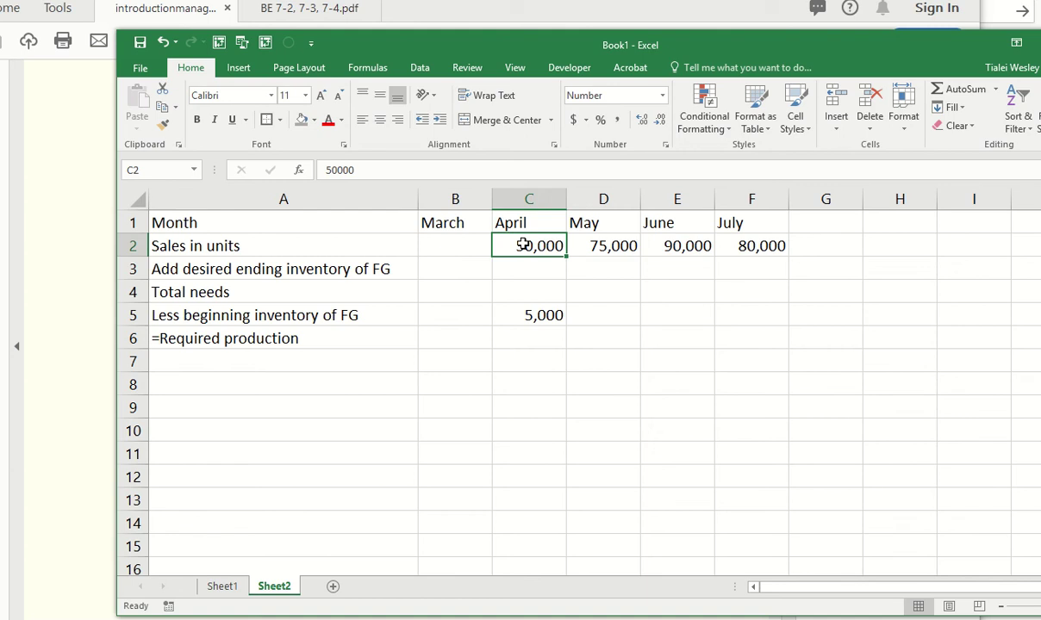
- Enter =.1*D2 in C3 so April's desired ending inventory shows 7,500
key(Return)
text(=)
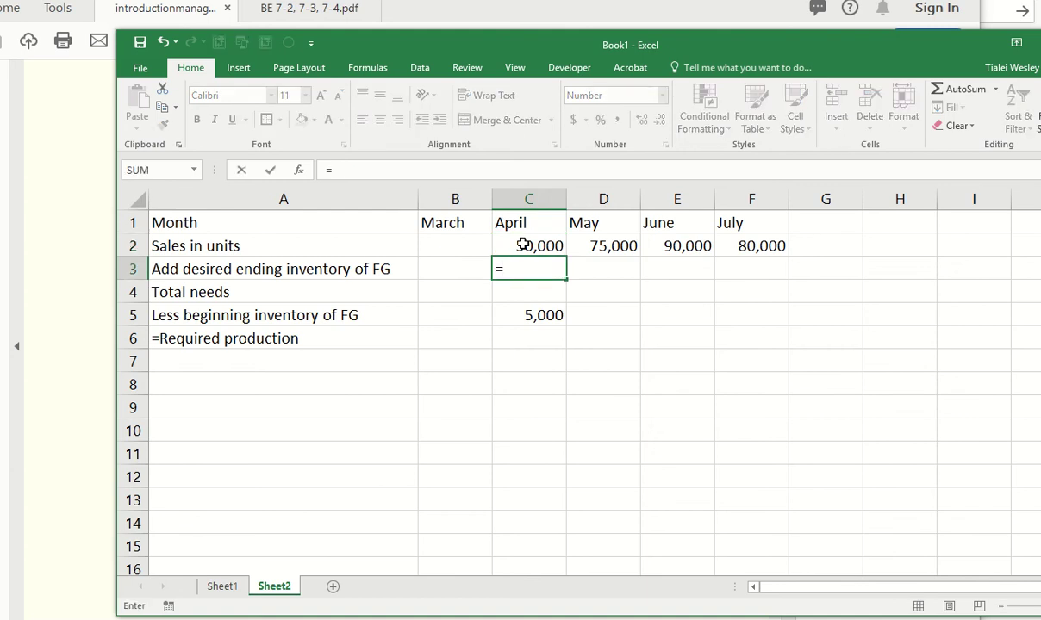
text(.1*)
click(590, 247)
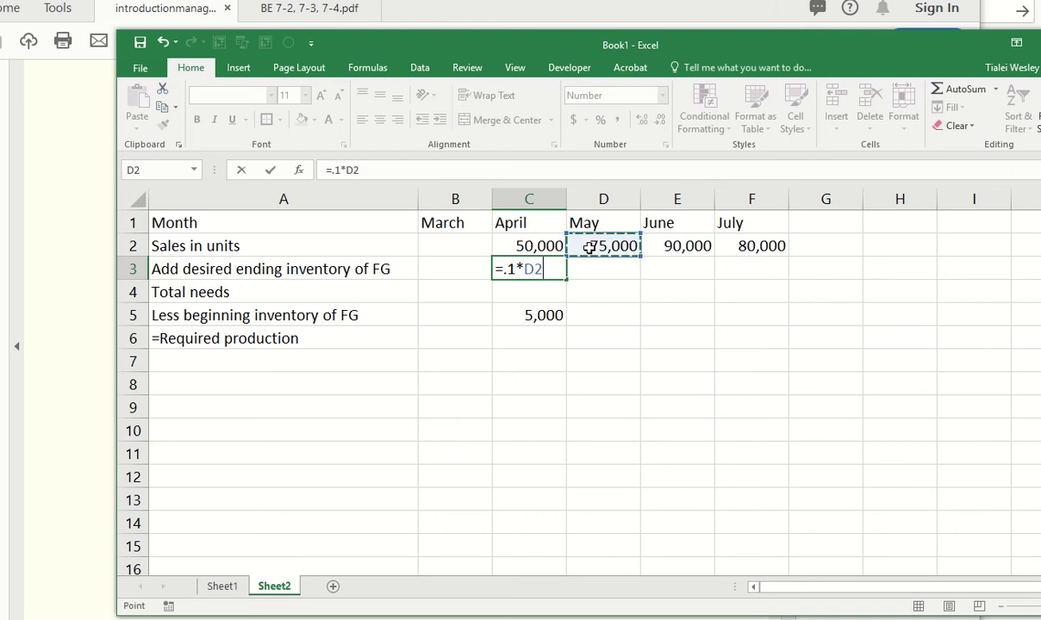
key(Return)
key(Up)
- Append '(10% following month)' to the ending inventory label and widen column A to fit
key(Left)
key(Left)
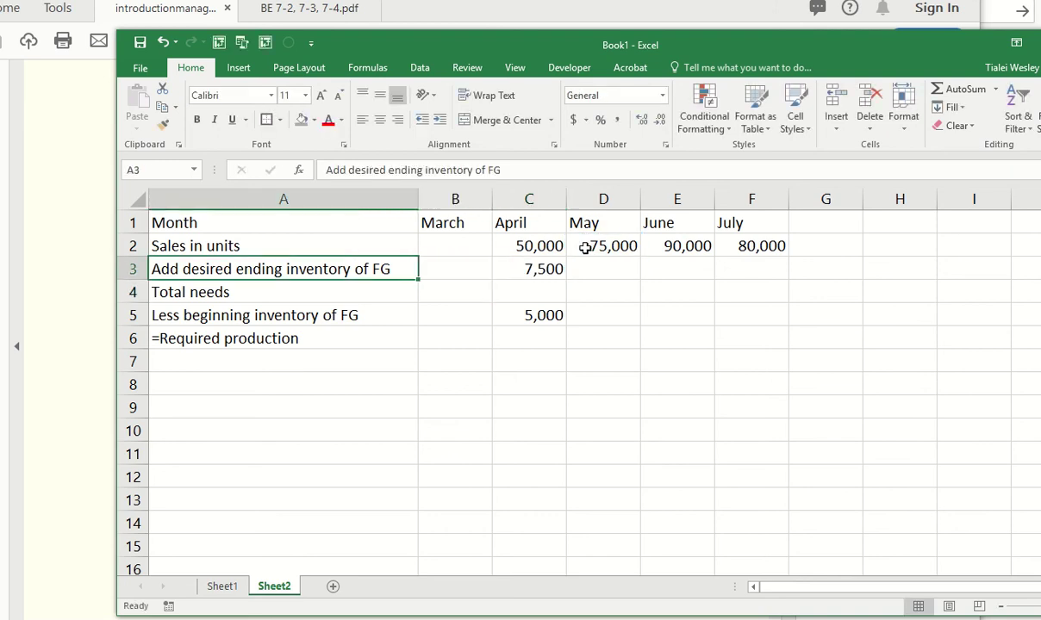
drag(420, 199, 473, 199)
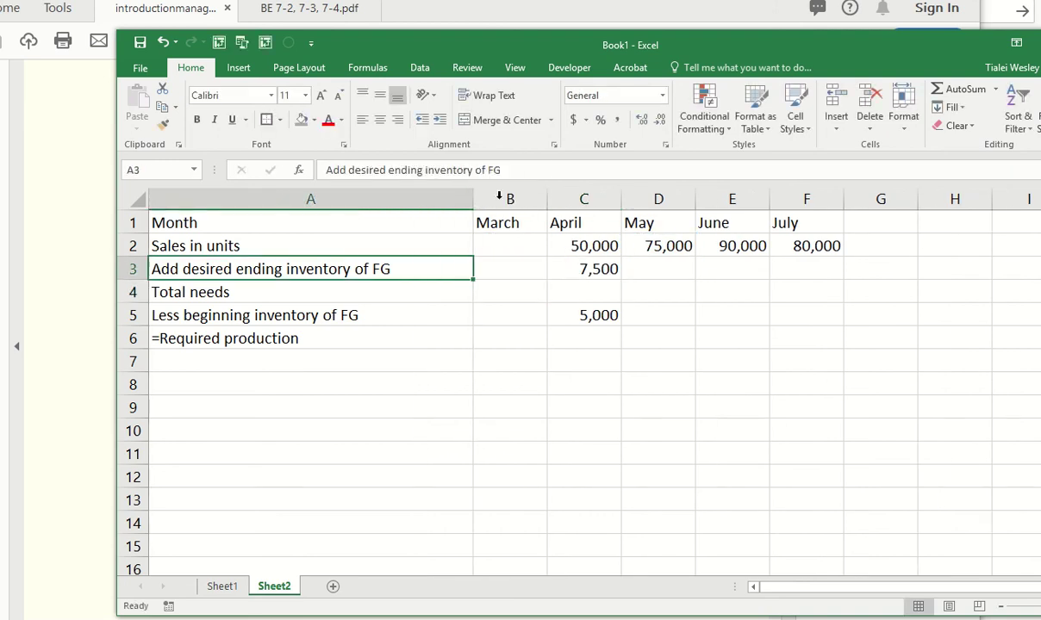
click(537, 168)
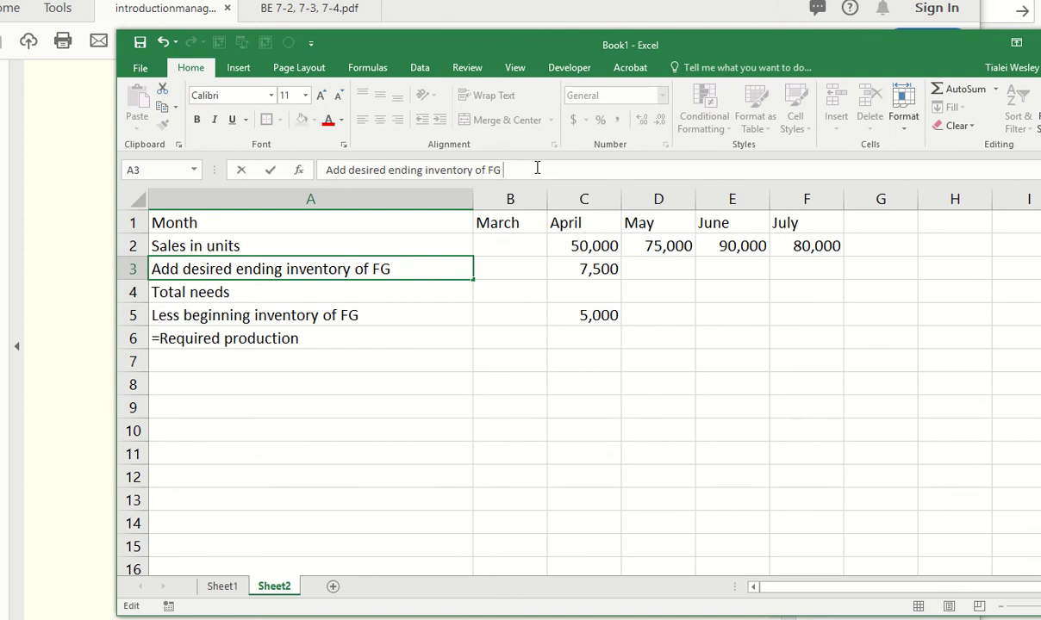
text((10% fol)
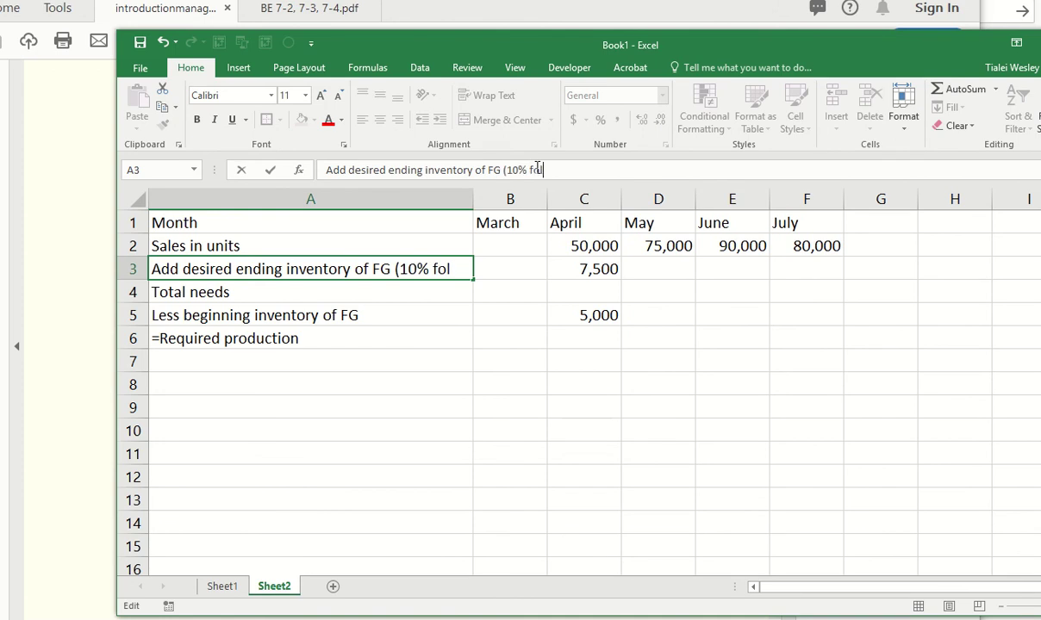
text(lowing month)
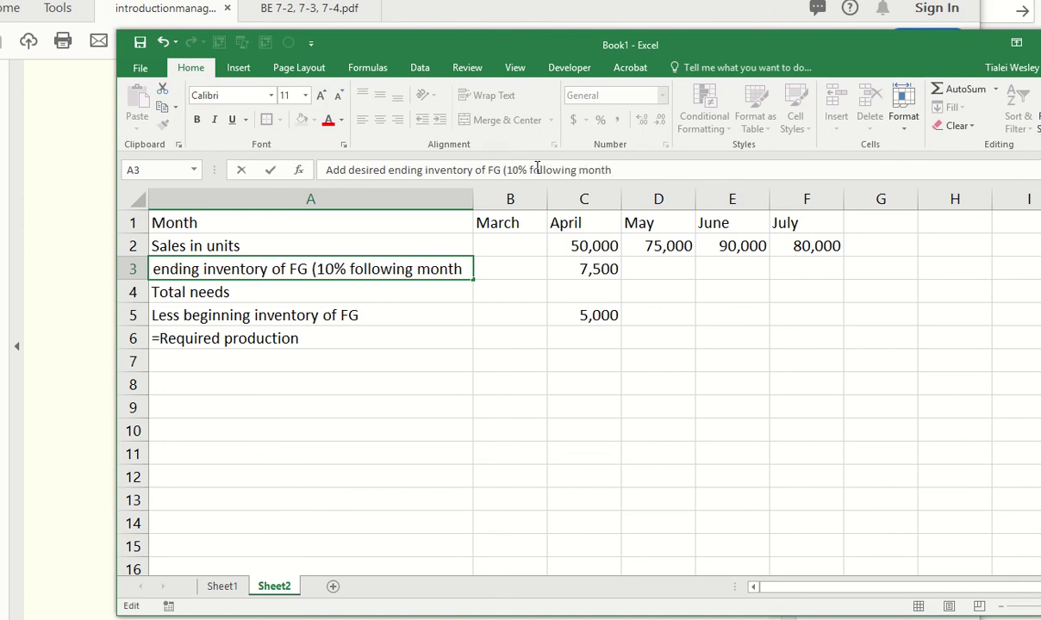
text())
key(Return)
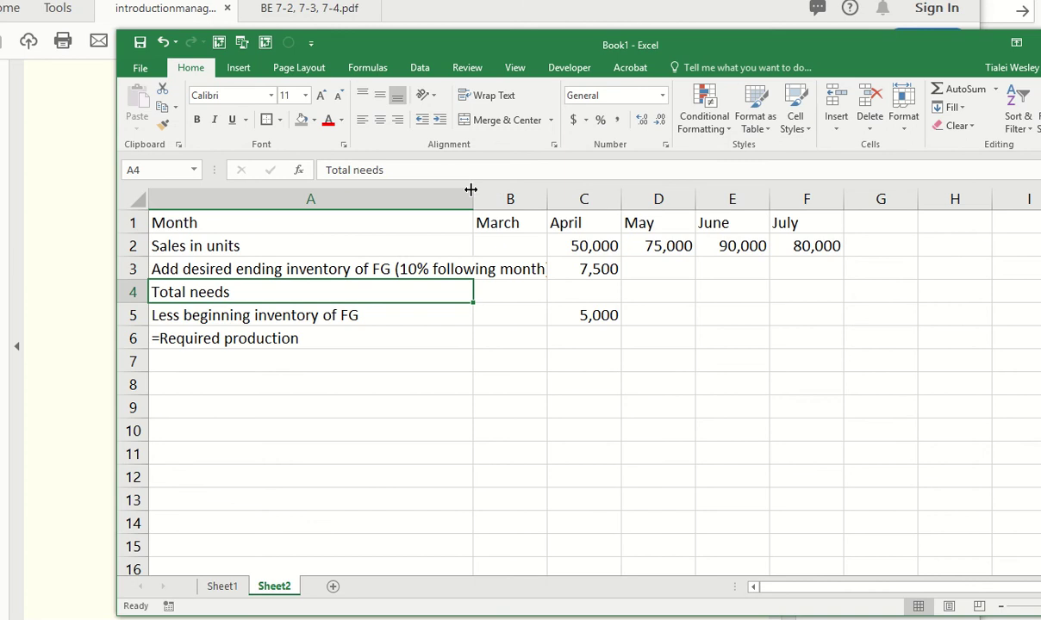
drag(471, 189, 544, 193)
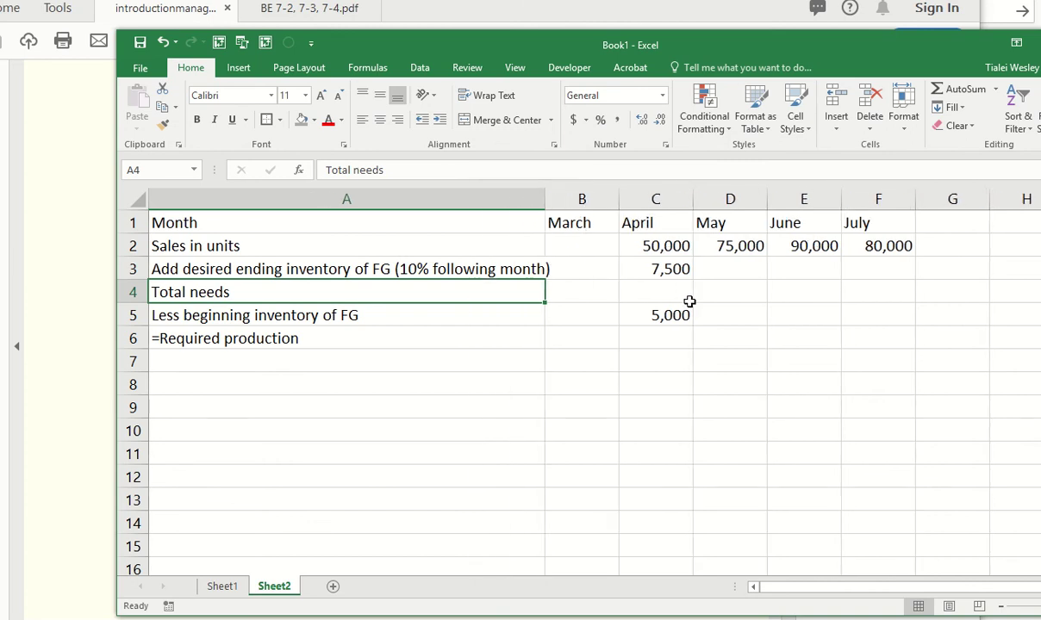
- Enter =.1*E2 in D3 so May's desired ending inventory shows 9000
click(661, 270)
click(730, 245)
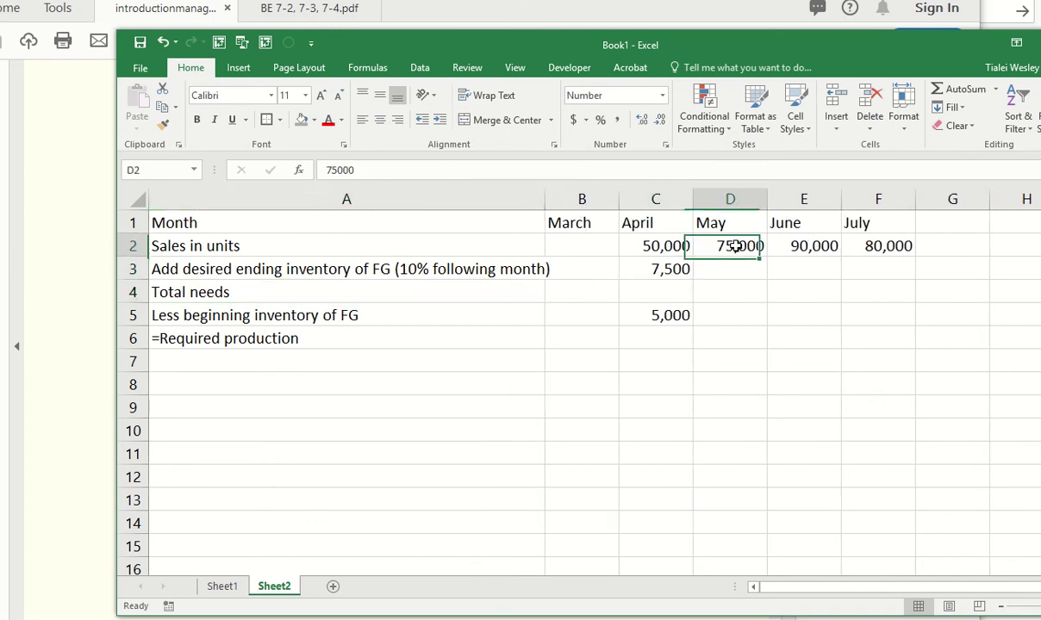
click(677, 267)
click(736, 271)
text(=)
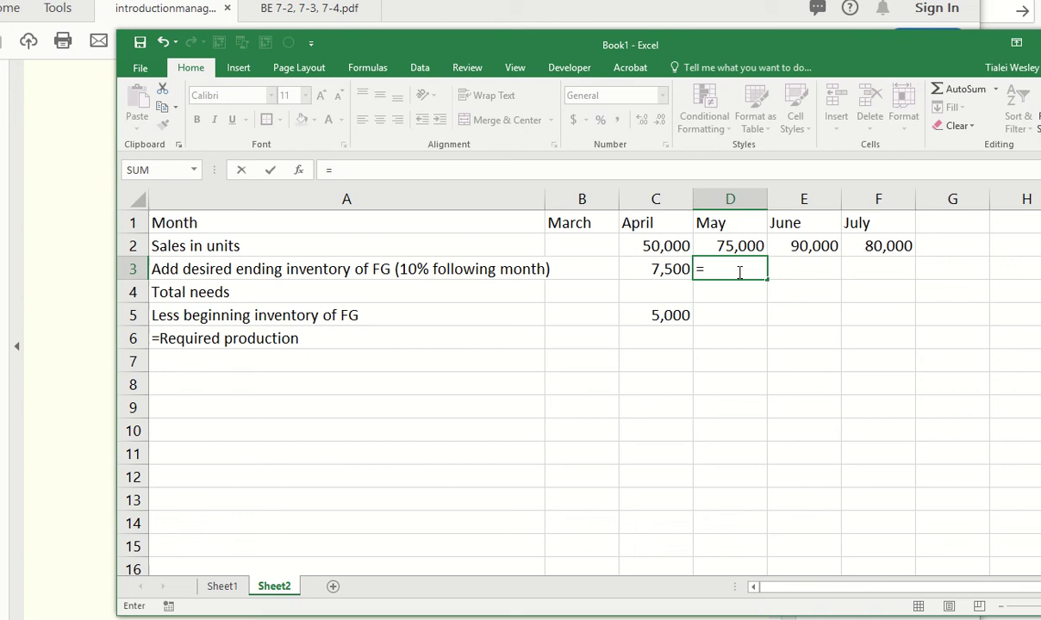
text(.1*)
click(798, 246)
key(Return)
- Copy May's ending inventory formula into E3, giving June 8000
key(Up)
key(ctrl+c)
key(Right)
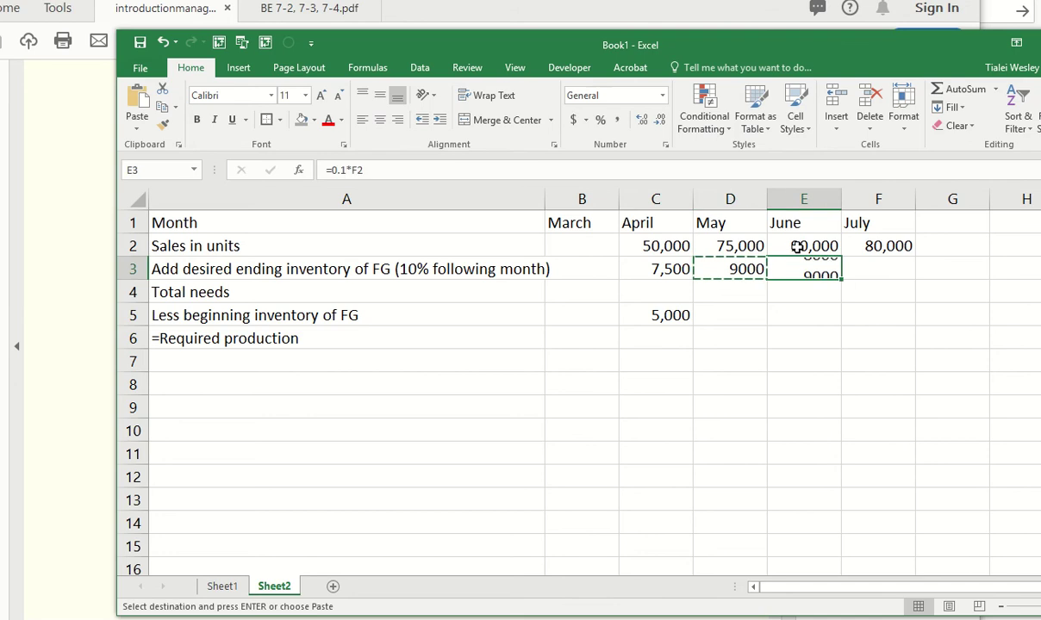
key(ctrl+v)
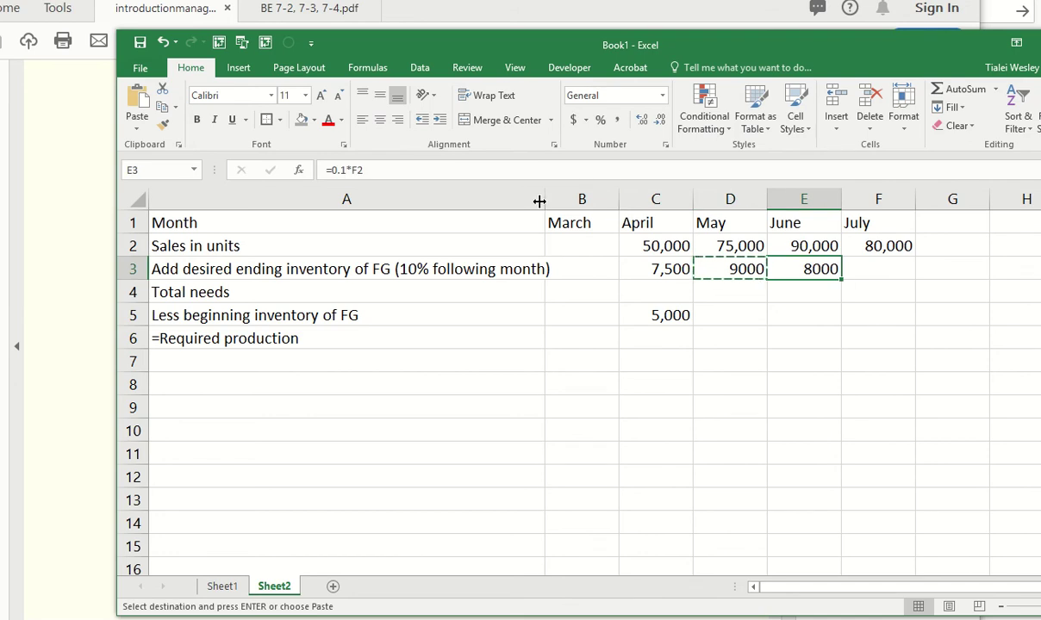
- Narrow column A and check the April–June ending inventory values against next month's sales
drag(545, 200, 389, 200)
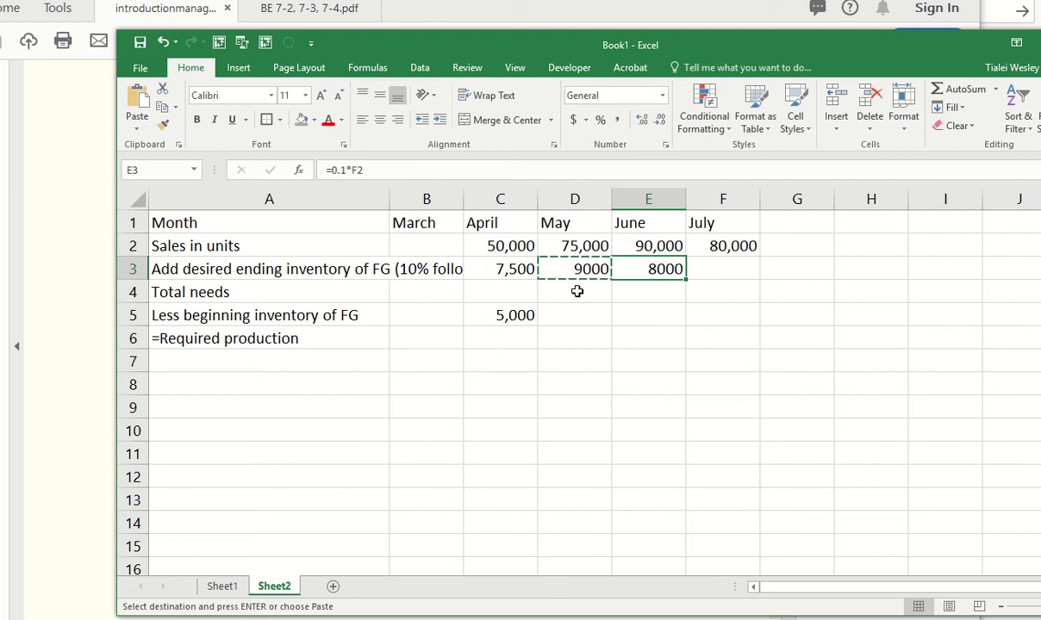
click(495, 262)
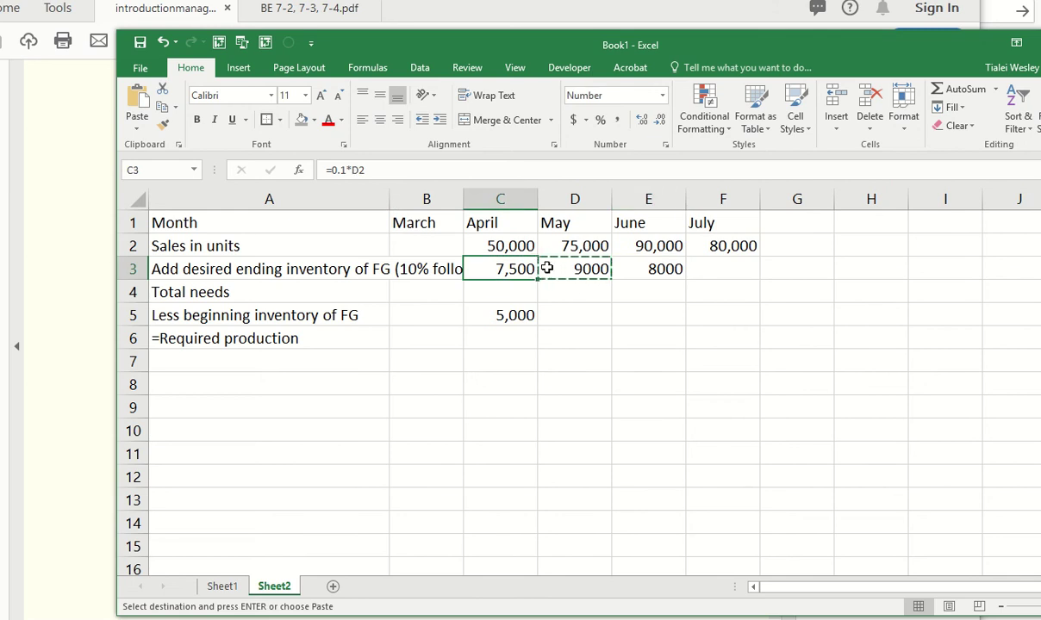
click(549, 267)
click(657, 238)
click(586, 267)
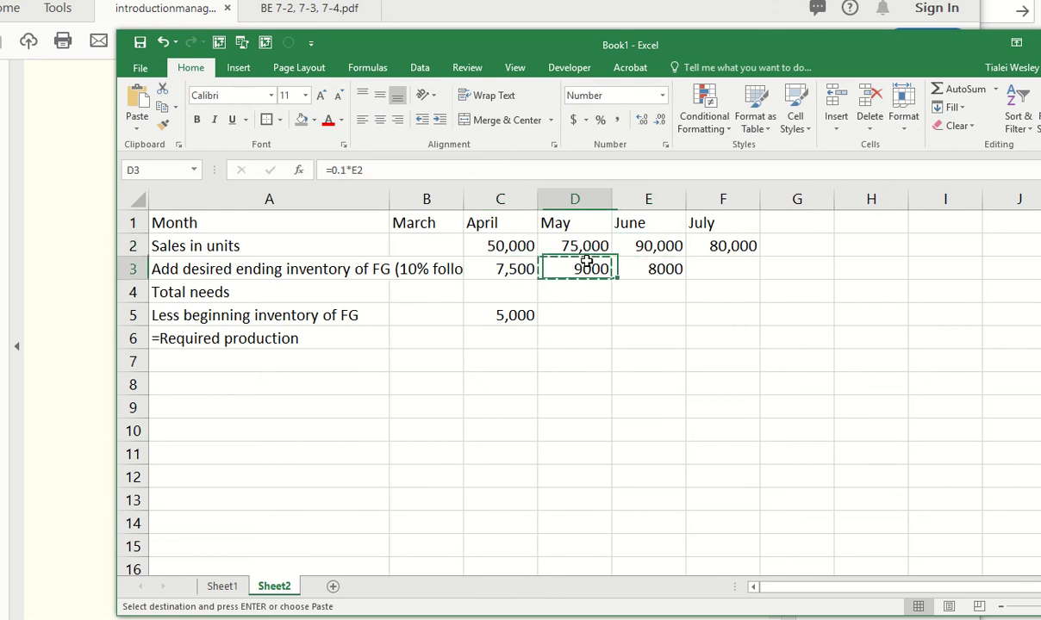
click(658, 270)
click(713, 247)
click(619, 291)
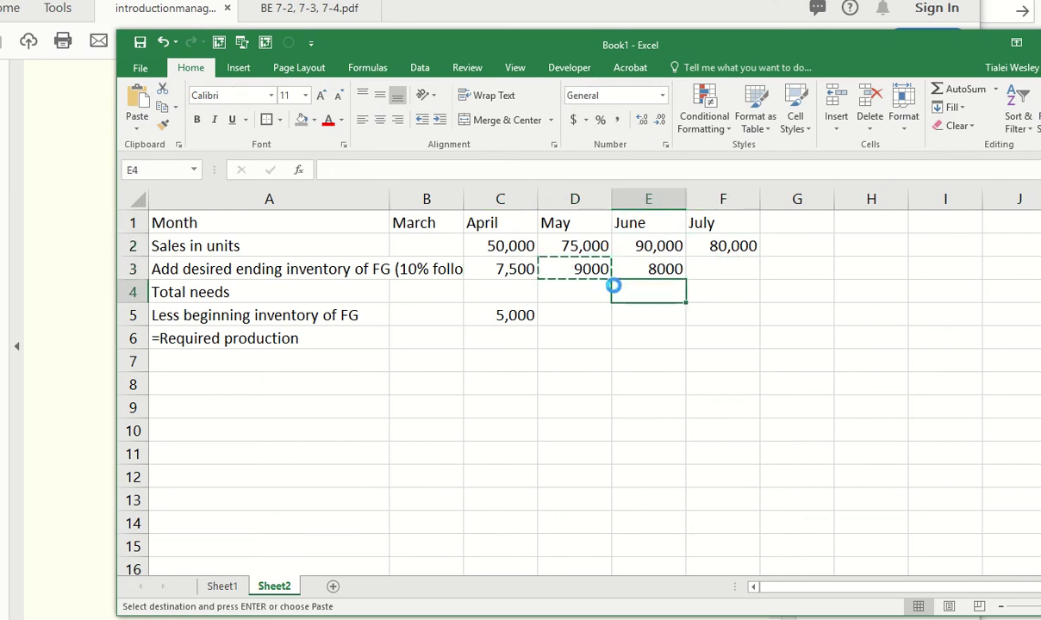
- Enter =C3+C2 in C4 so April's total needs shows 57,500
key(Escape)
click(609, 291)
key(Left)
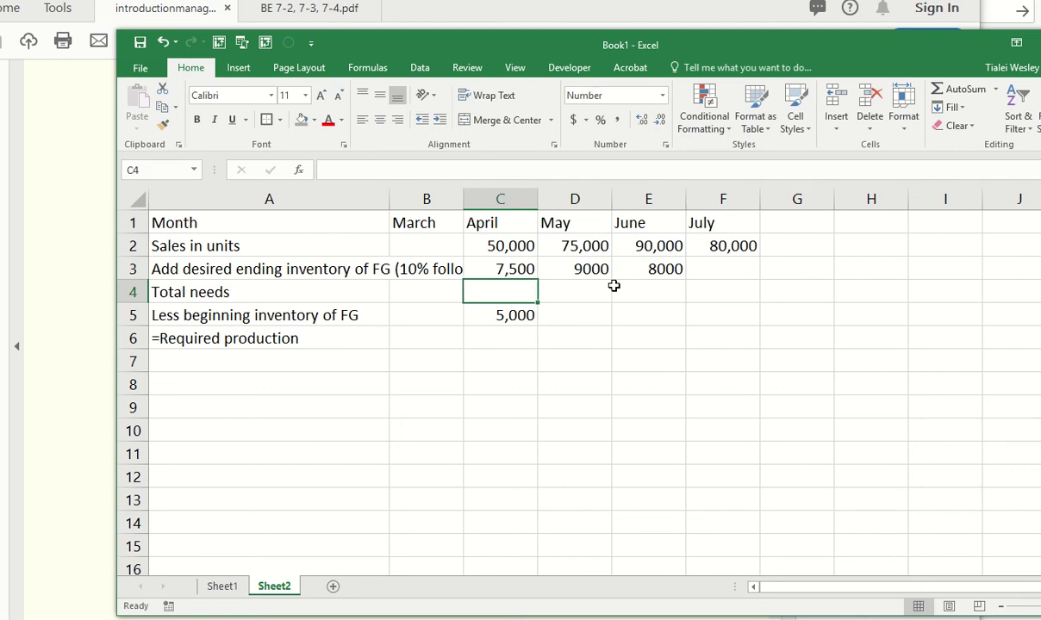
text(=)
key(Up)
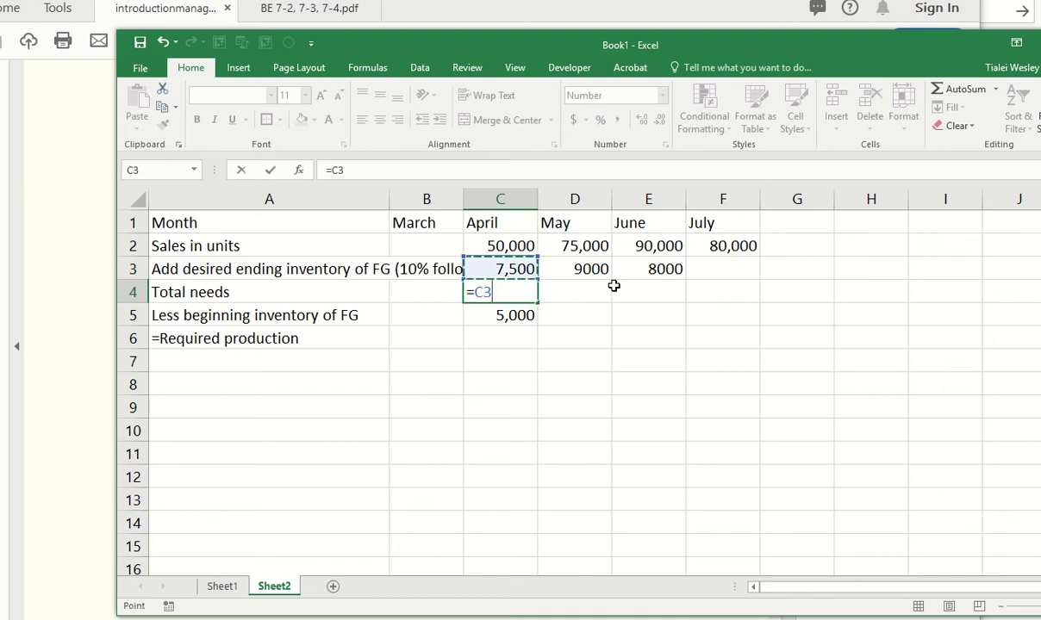
text(+)
key(Up)
key(Up)
key(Return)
- Copy the total needs formula into D4 and E4, giving 84,000 and 98,000
key(Up)
key(ctrl+c)
key(Right)
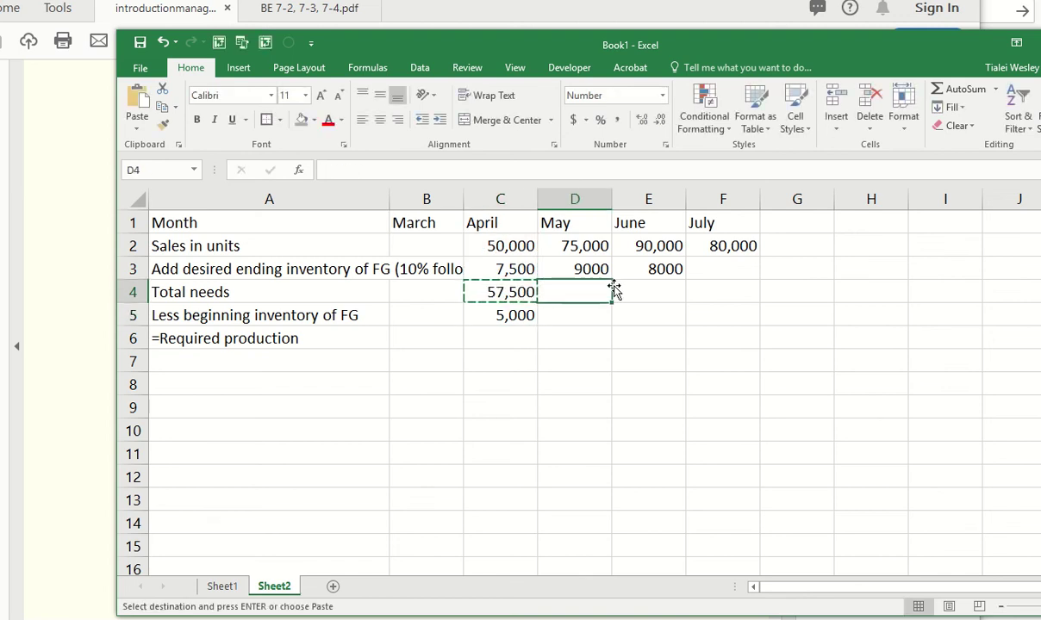
key(ctrl+v)
key(Right)
key(ctrl+v)
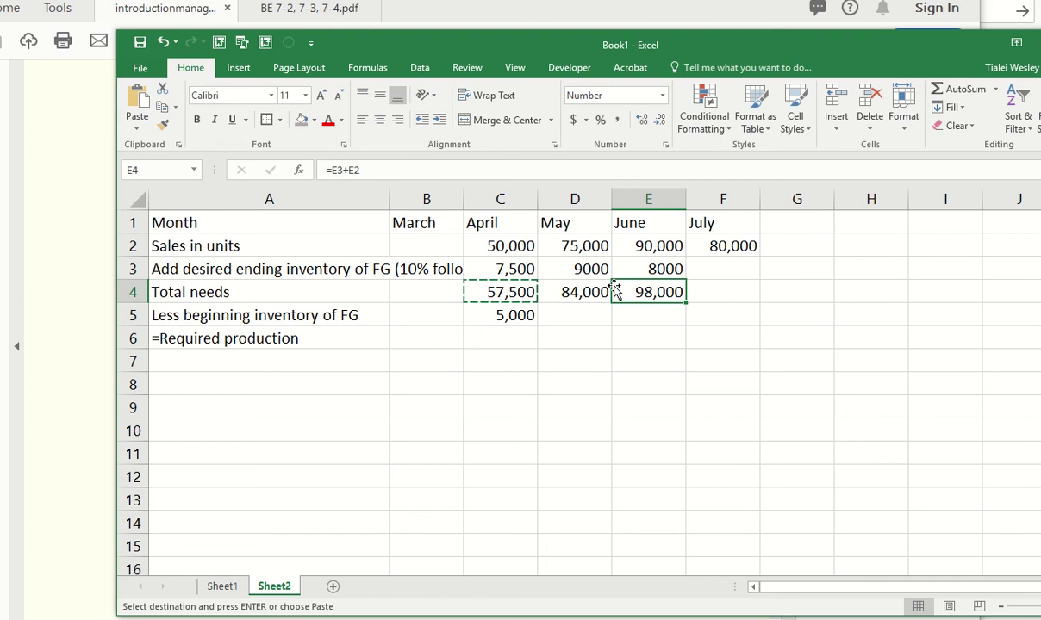
- Select the April–June block and review April's total needs and beginning inventory
drag(489, 220, 677, 411)
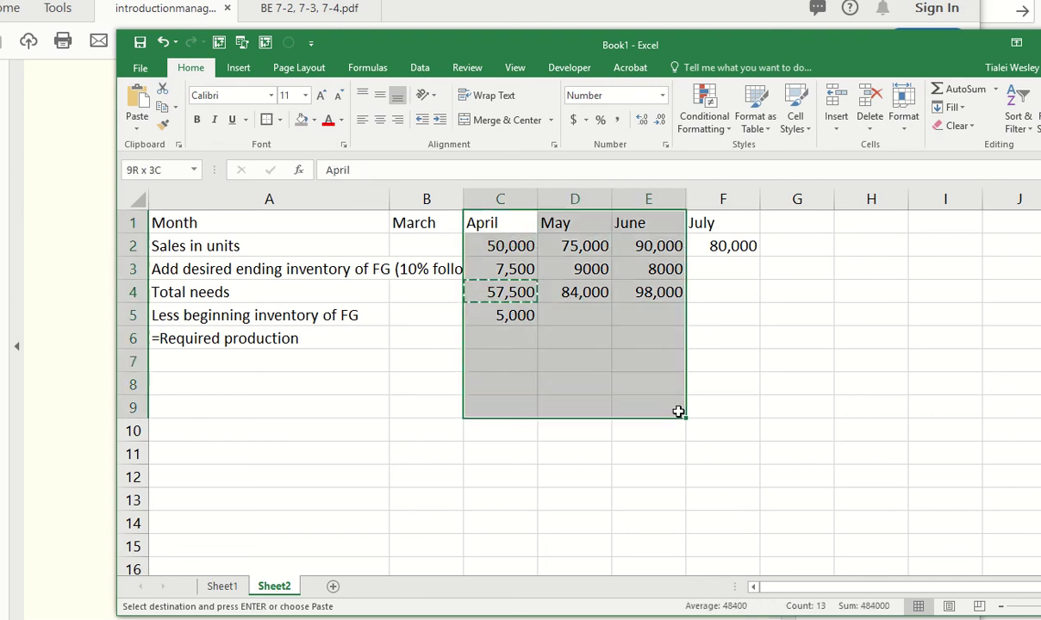
click(530, 315)
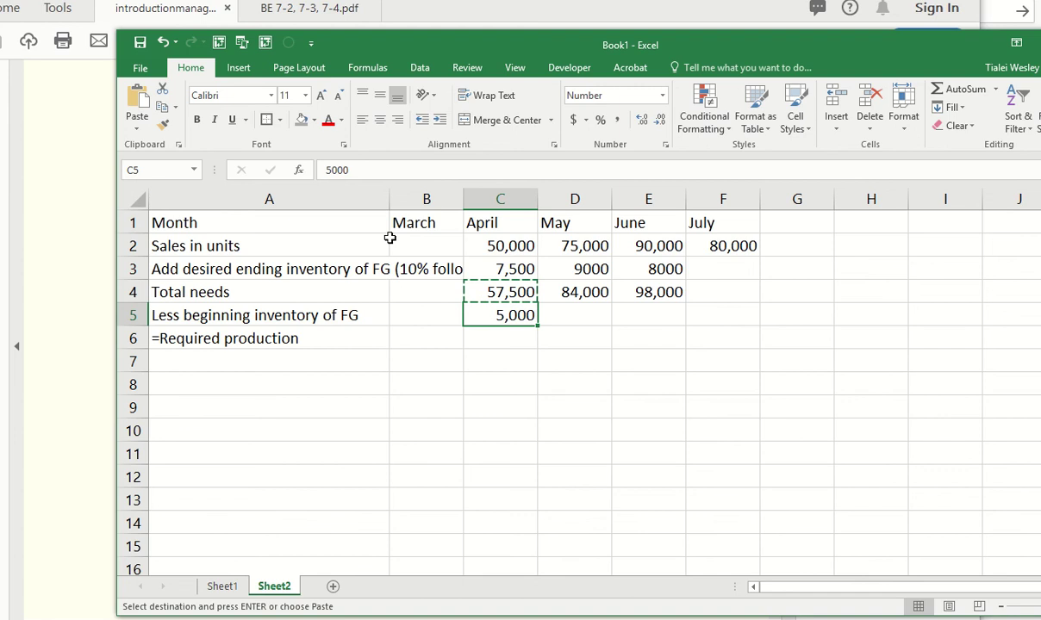
click(433, 251)
click(484, 314)
click(502, 288)
click(501, 315)
- Enter =C4-C5 in C6 for April's required production of 52,500
click(496, 337)
text(=)
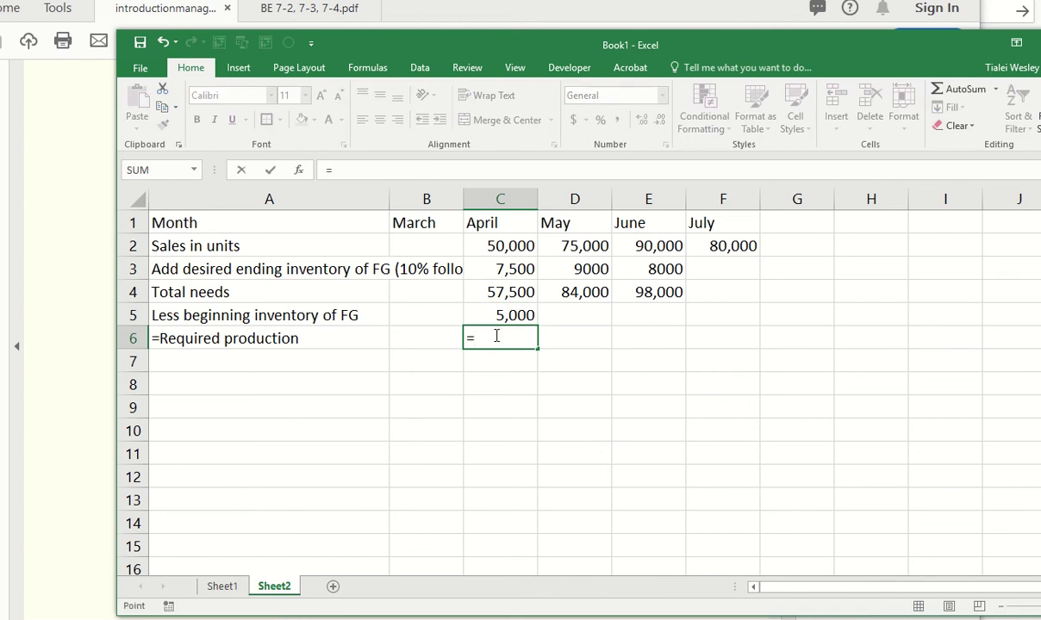
click(499, 292)
text(-)
click(500, 315)
key(Return)
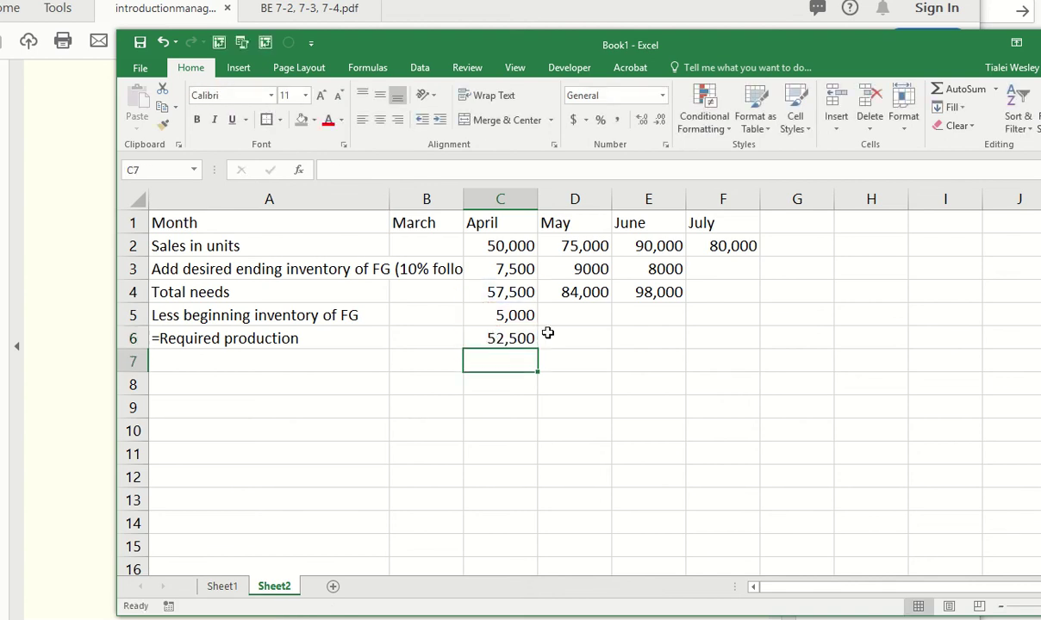
click(509, 338)
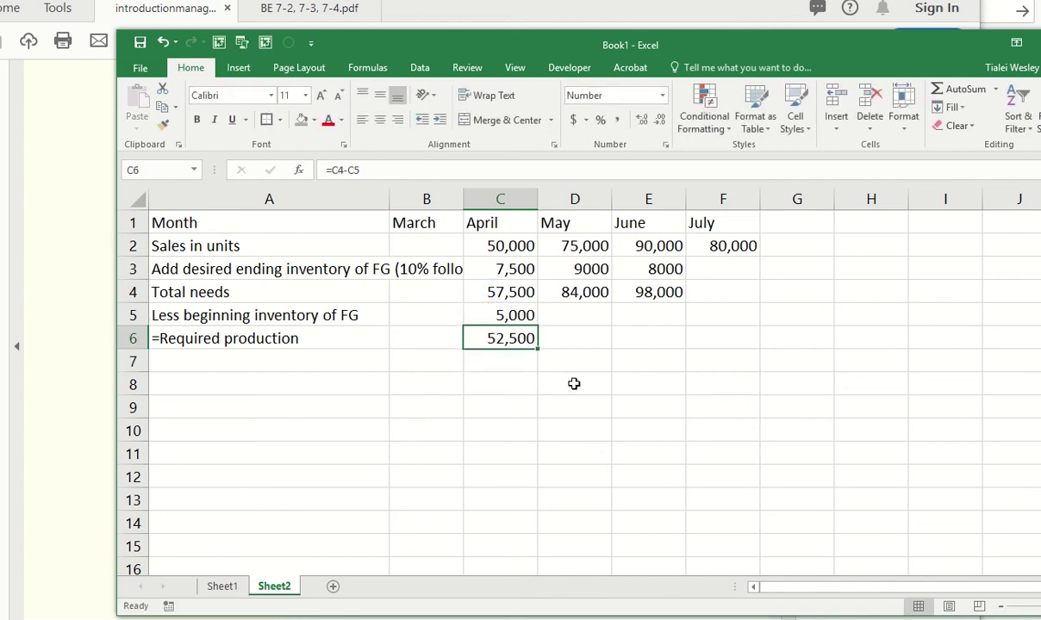
- Copy April's beginning inventory toward May's cell, then cancel the copy
click(590, 316)
key(Left)
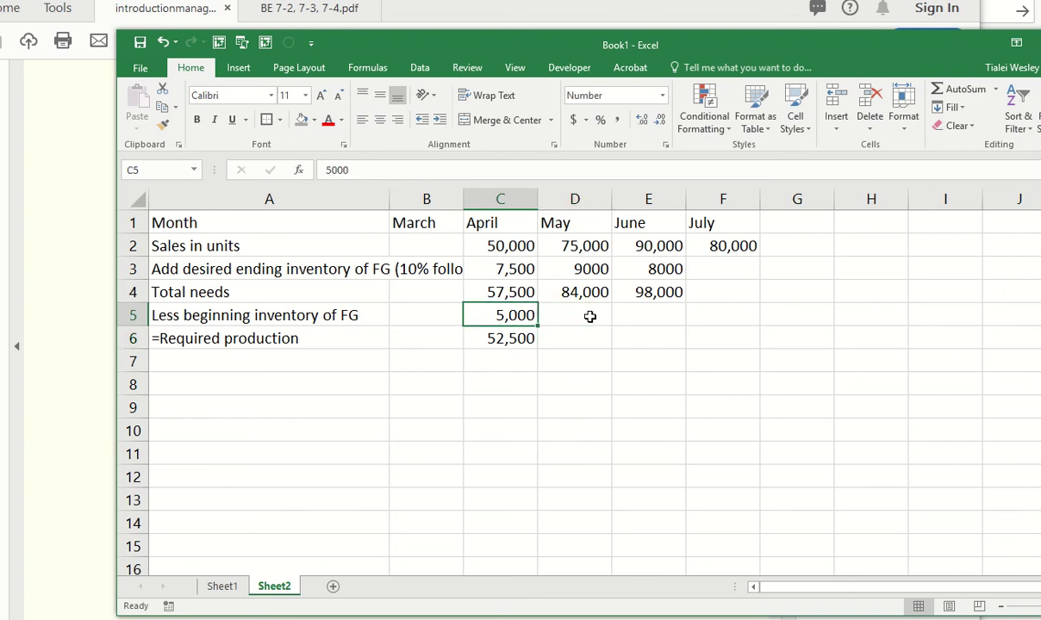
key(ctrl+c)
click(590, 316)
key(Left)
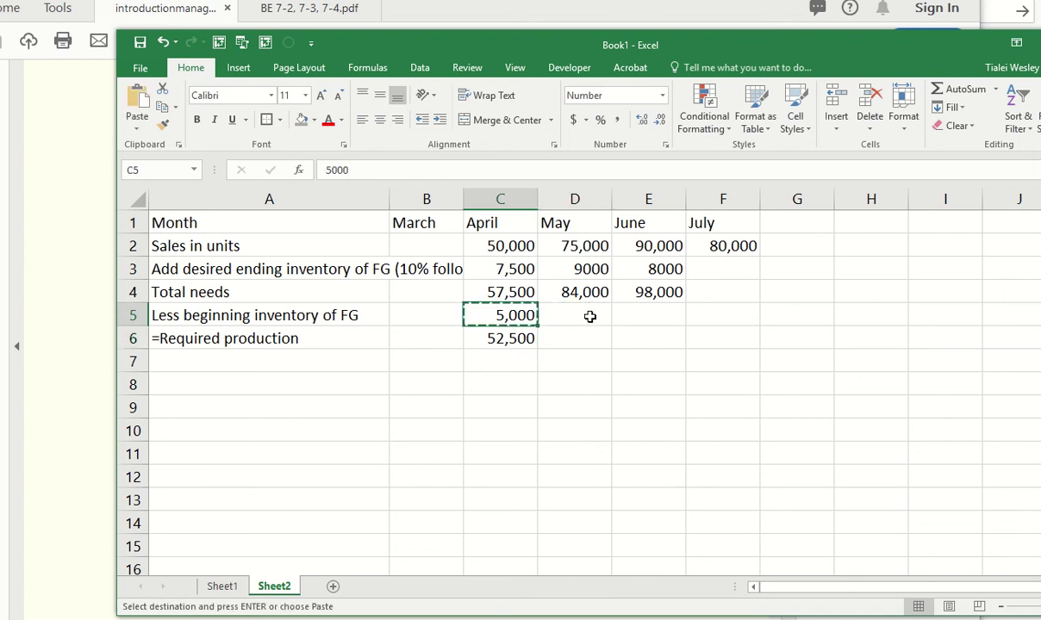
click(590, 317)
key(Escape)
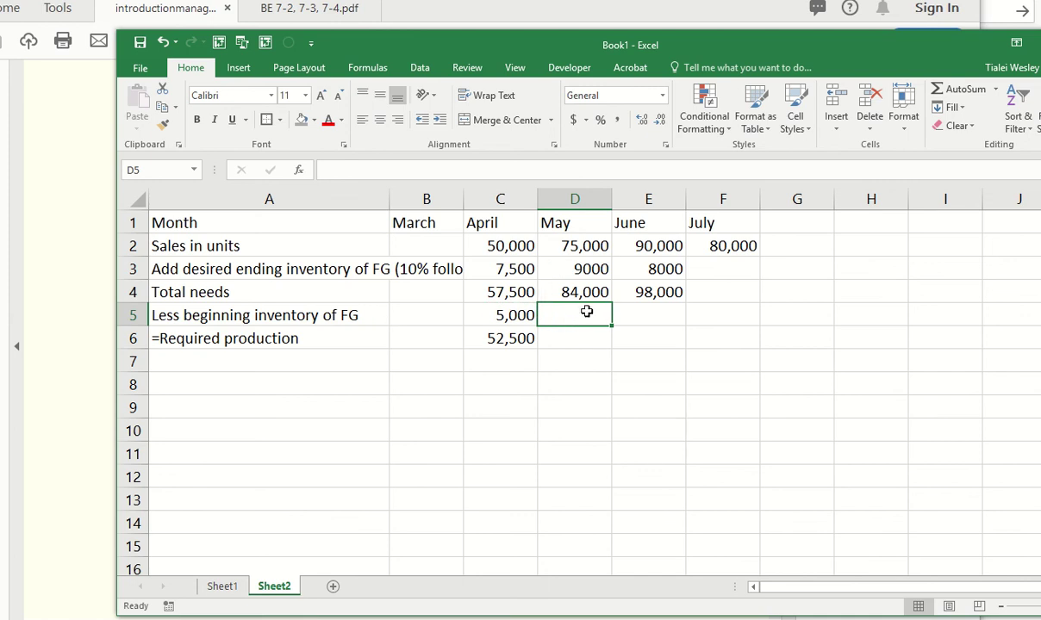
- Link D5 to April's ending inventory in C3 so May's beginning inventory shows 7,500
click(498, 269)
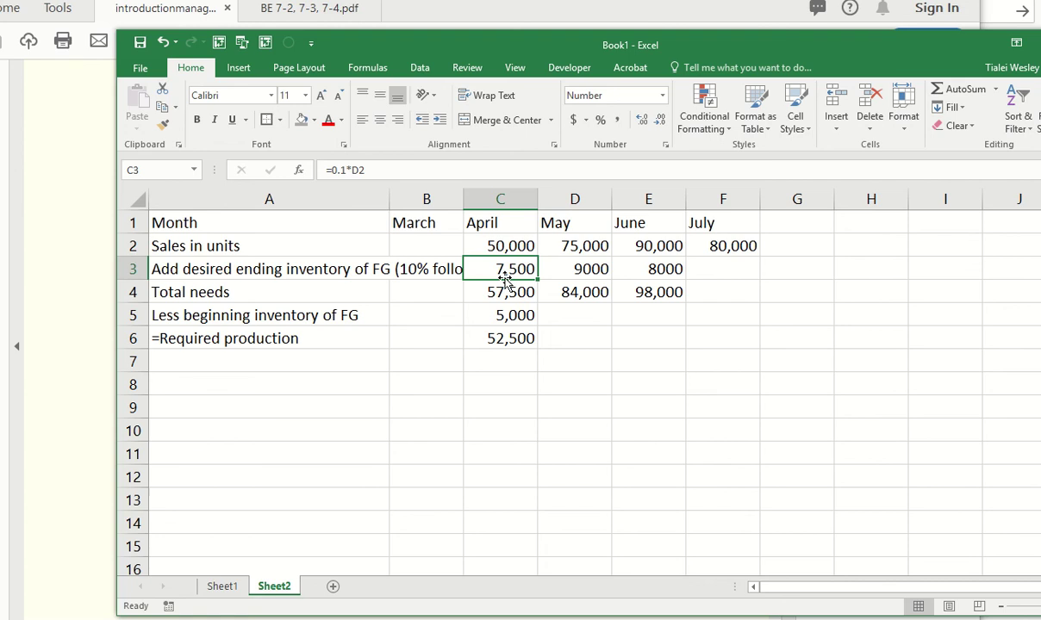
click(551, 314)
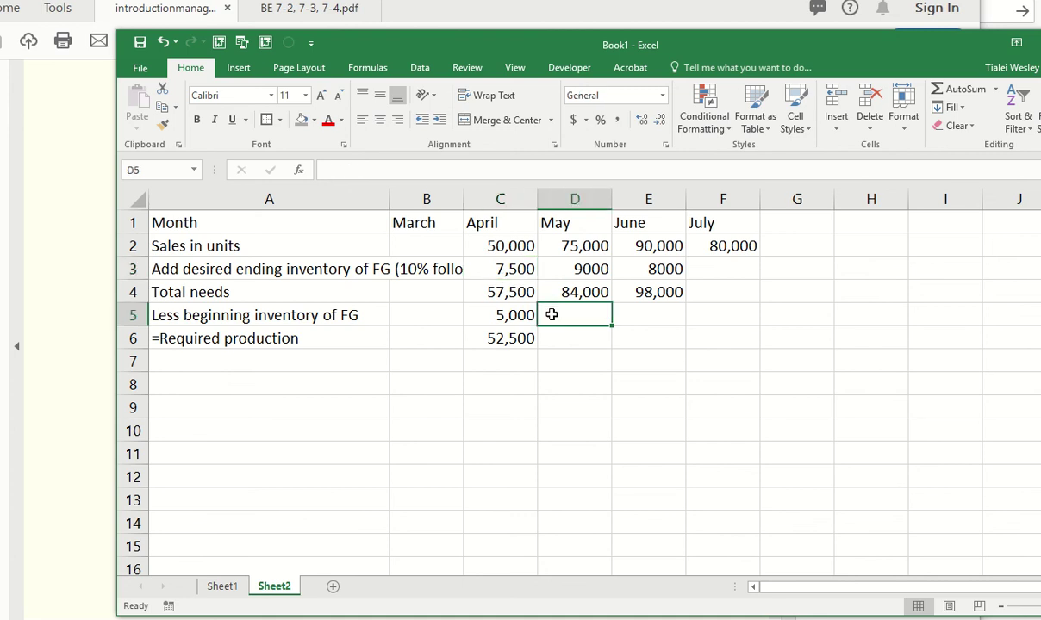
text(=)
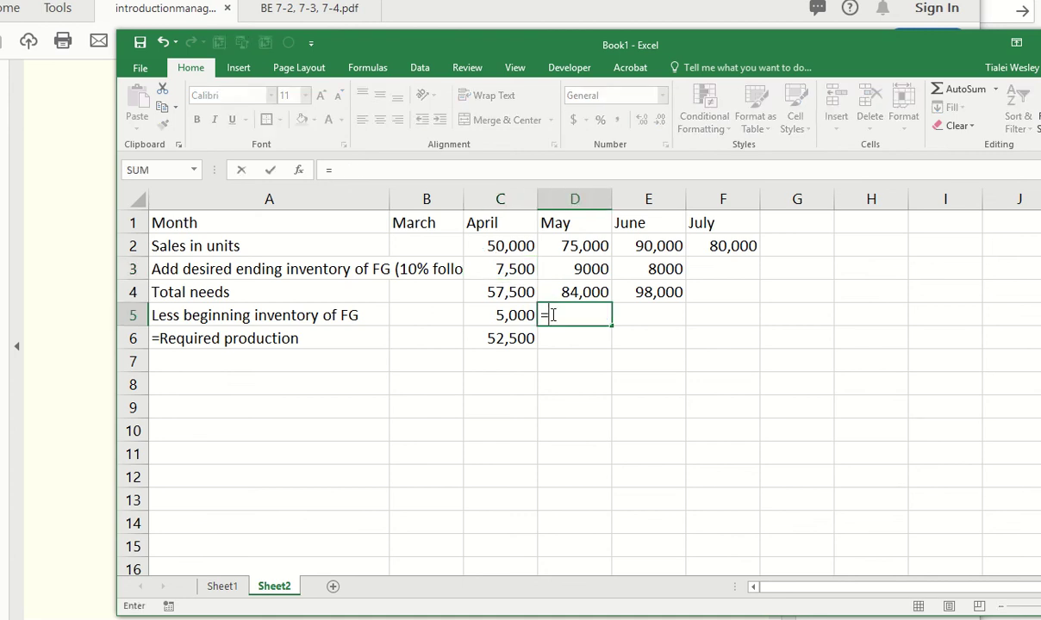
key(Up)
key(Up)
key(Left)
key(Return)
- Check May's beginning inventory formula against the April and May ending inventory and sales
click(556, 316)
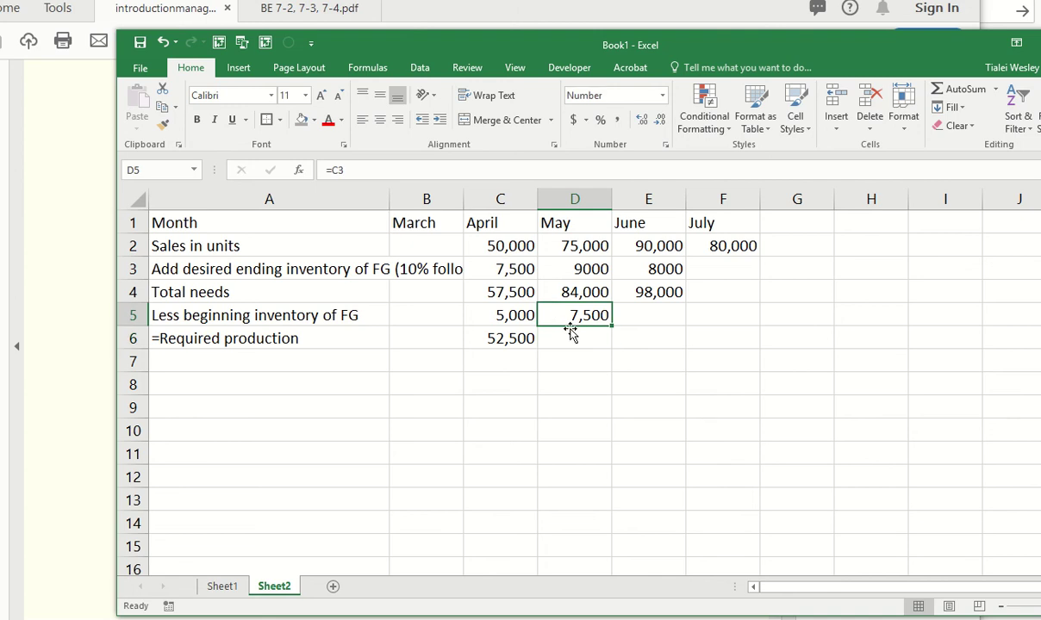
click(479, 267)
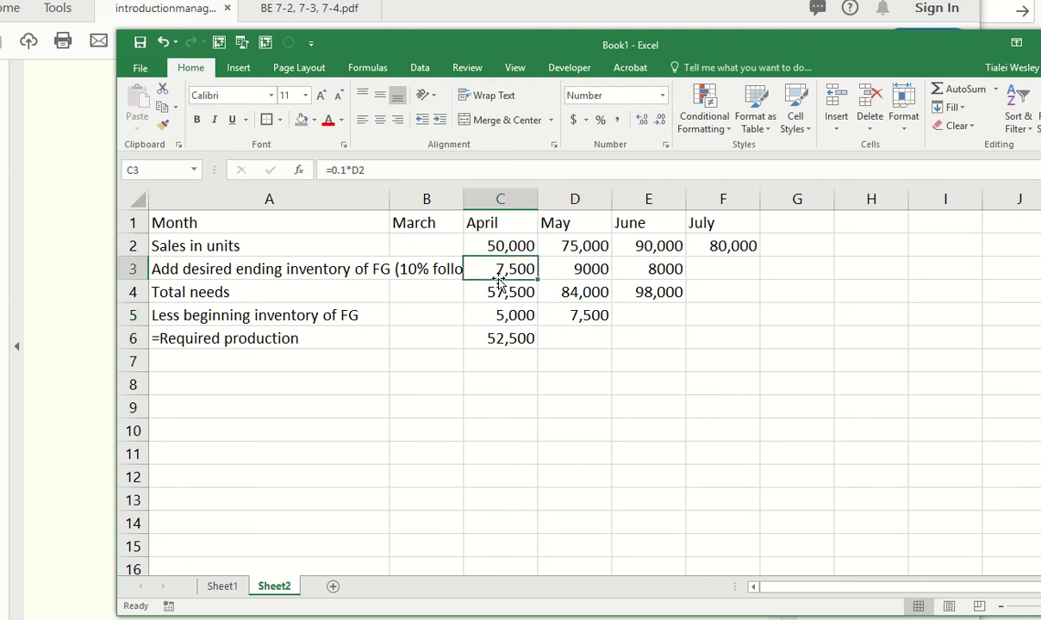
click(573, 317)
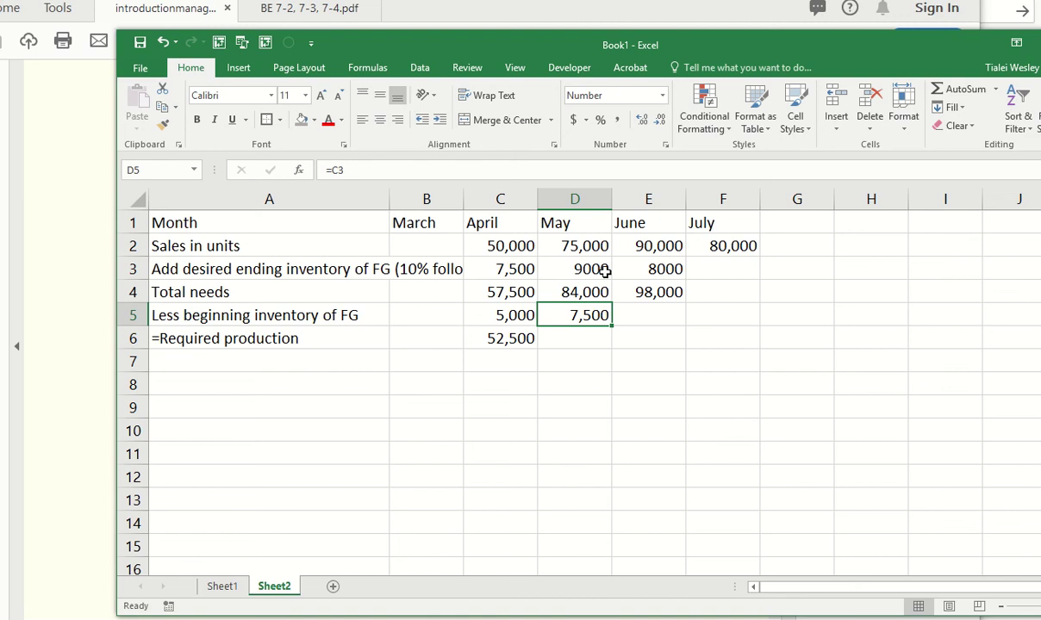
click(572, 269)
click(571, 248)
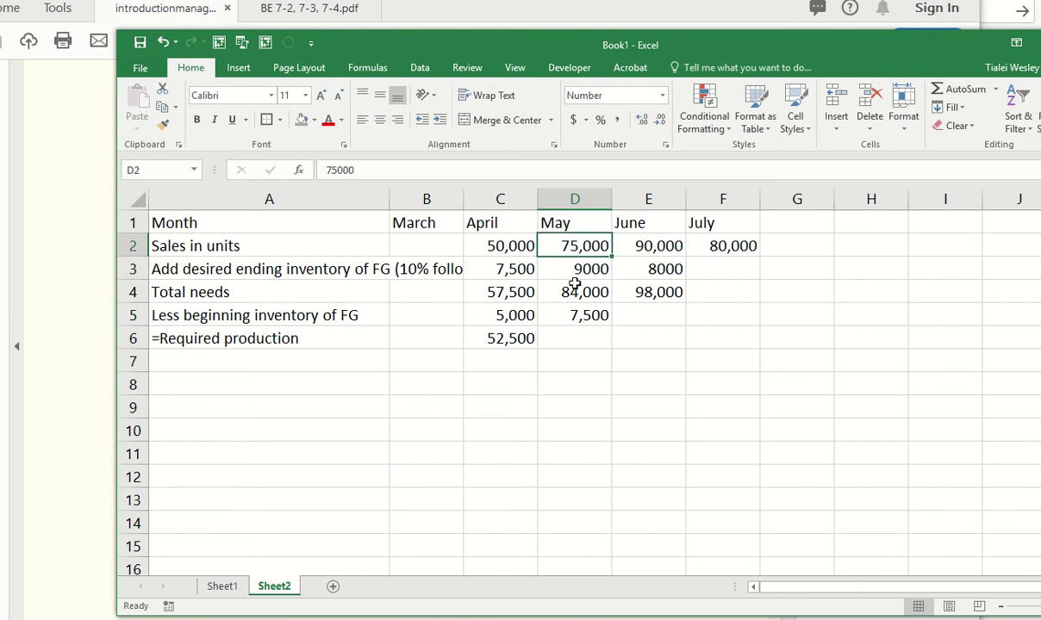
click(579, 315)
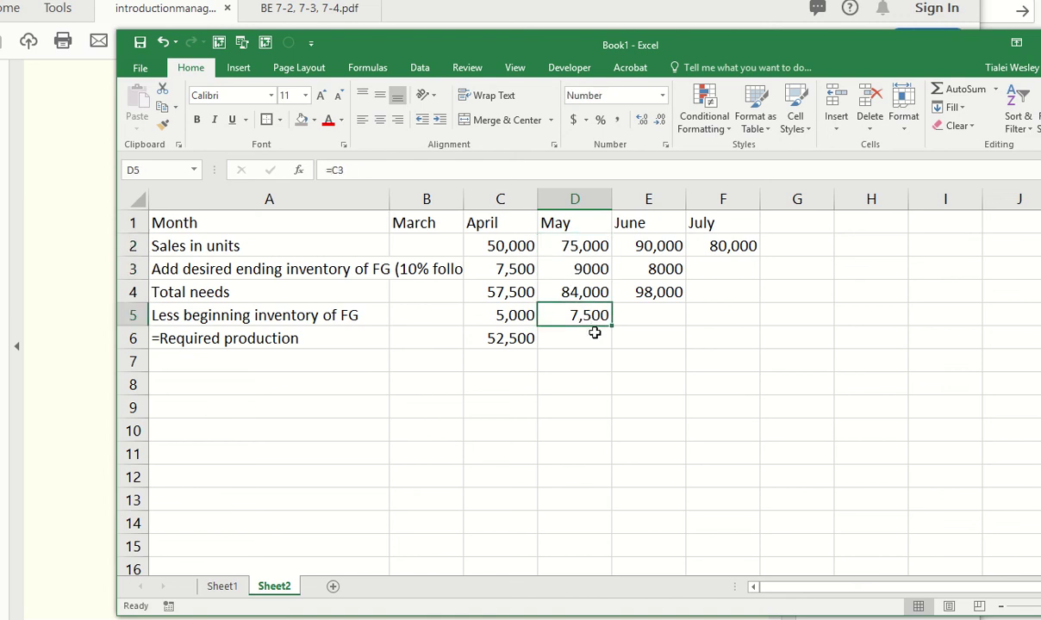
- Enter =D4-D5 in D6 for May's required production of 76,500
click(560, 340)
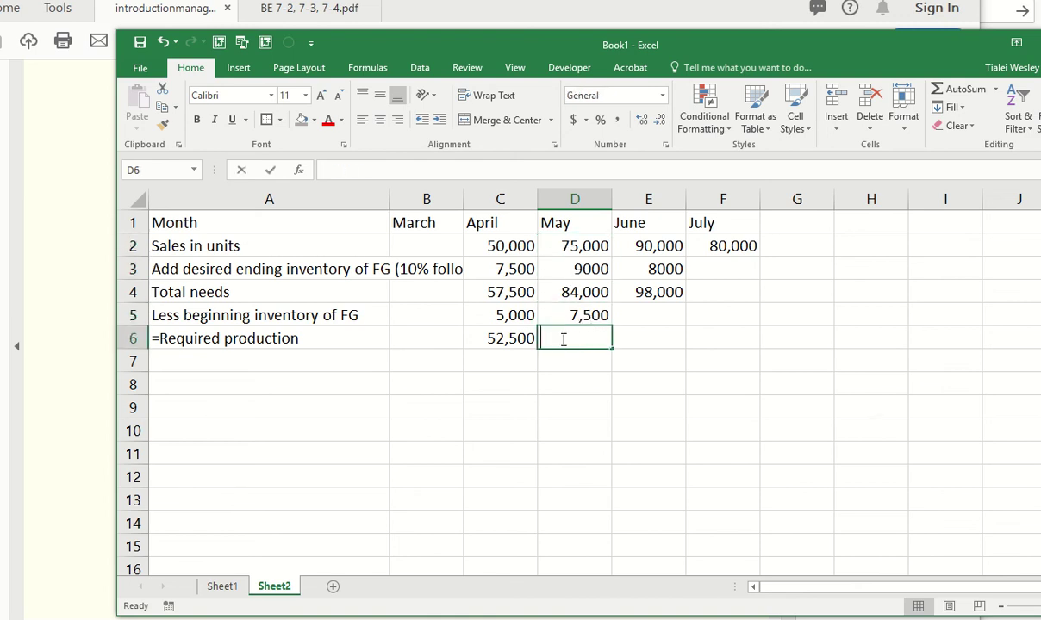
text(=)
key(Up)
key(Up)
text(-)
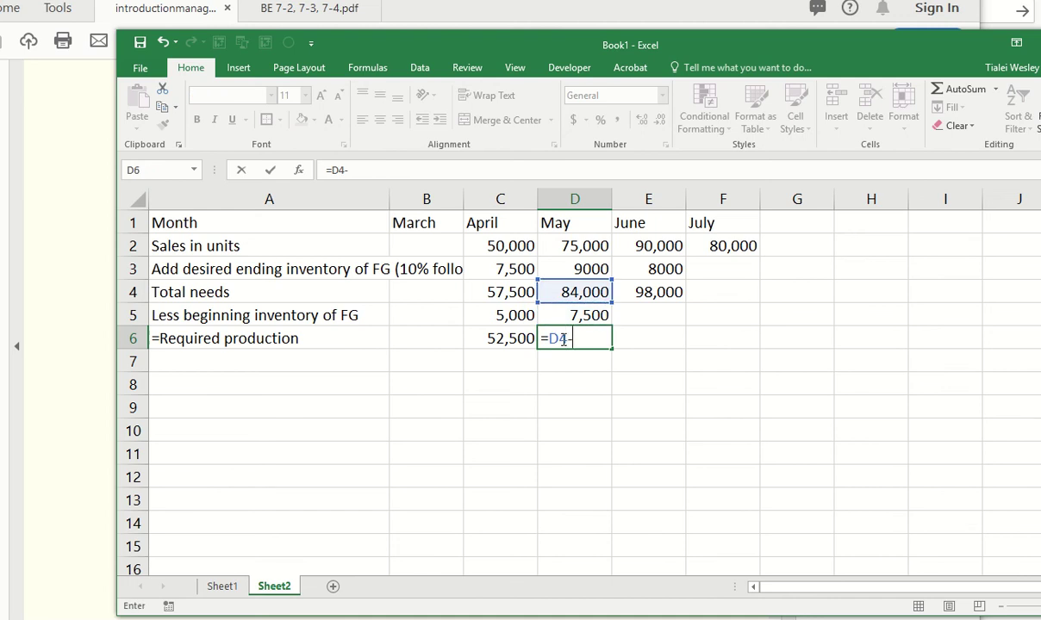
key(Up)
key(Return)
- Link June and July beginning inventory to the prior month's ending inventory (9000 and 8000)
click(644, 314)
text(=)
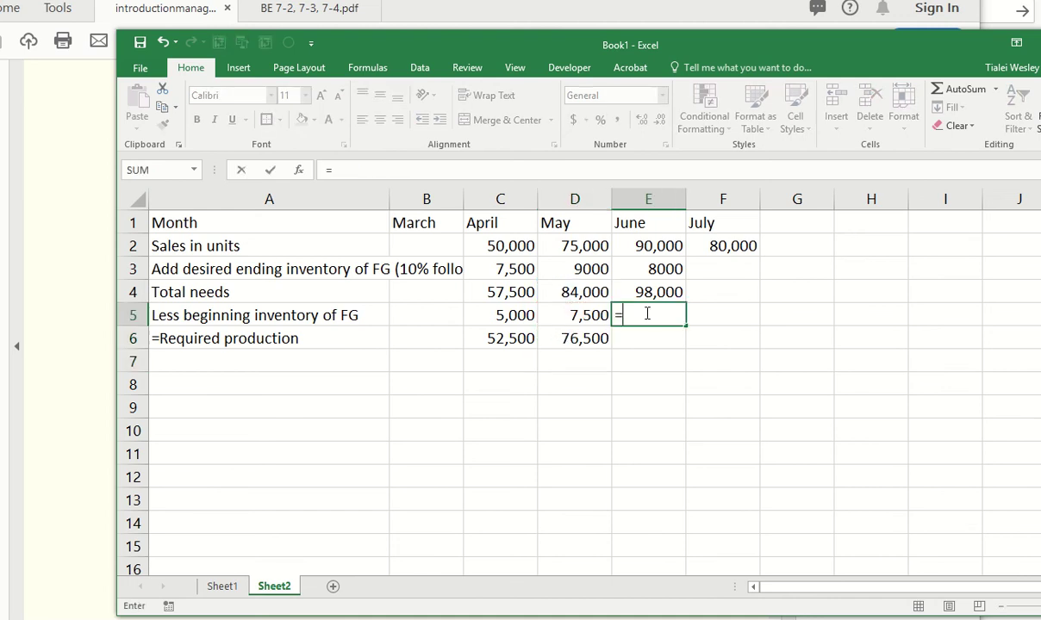
click(593, 267)
key(Return)
key(Up)
key(Right)
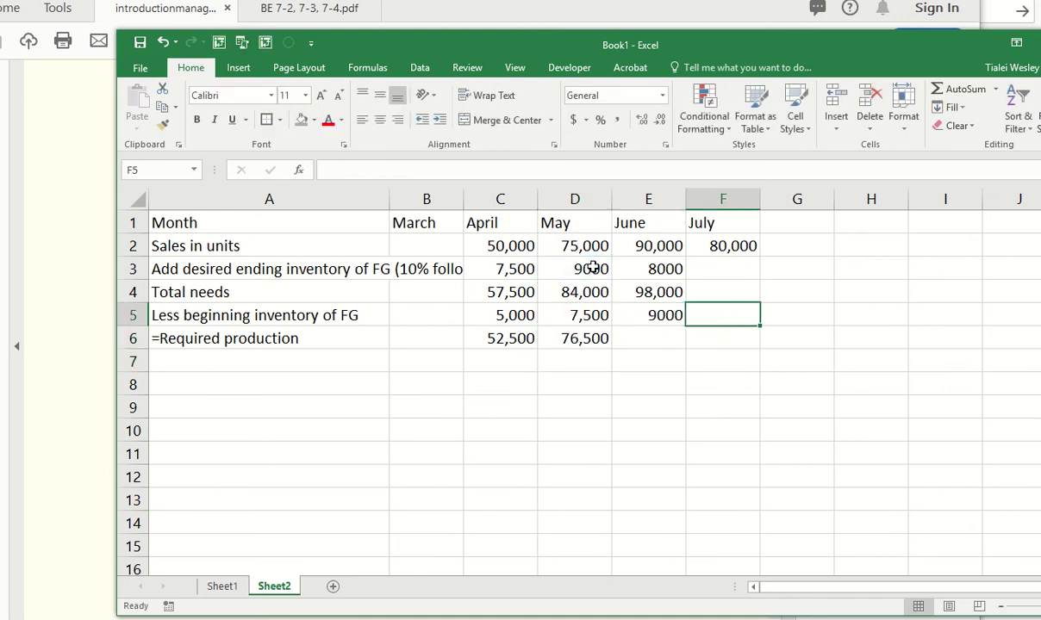
text(=)
click(637, 274)
key(Return)
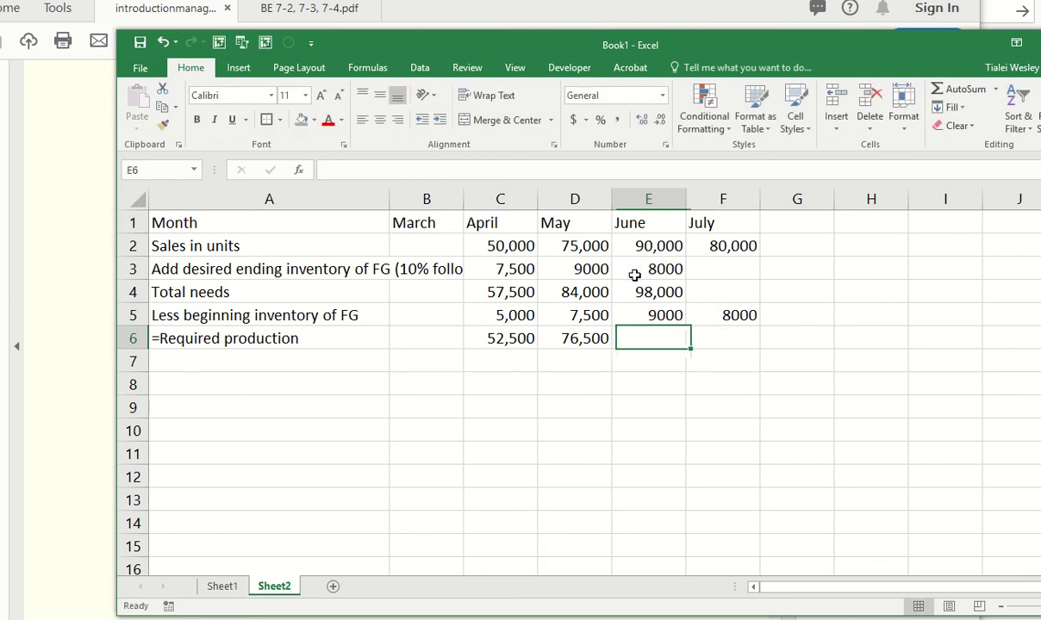
- Copy May's required production formula into E6 for June's 89,000, then select C1:E6
key(Left)
key(ctrl+c)
key(Right)
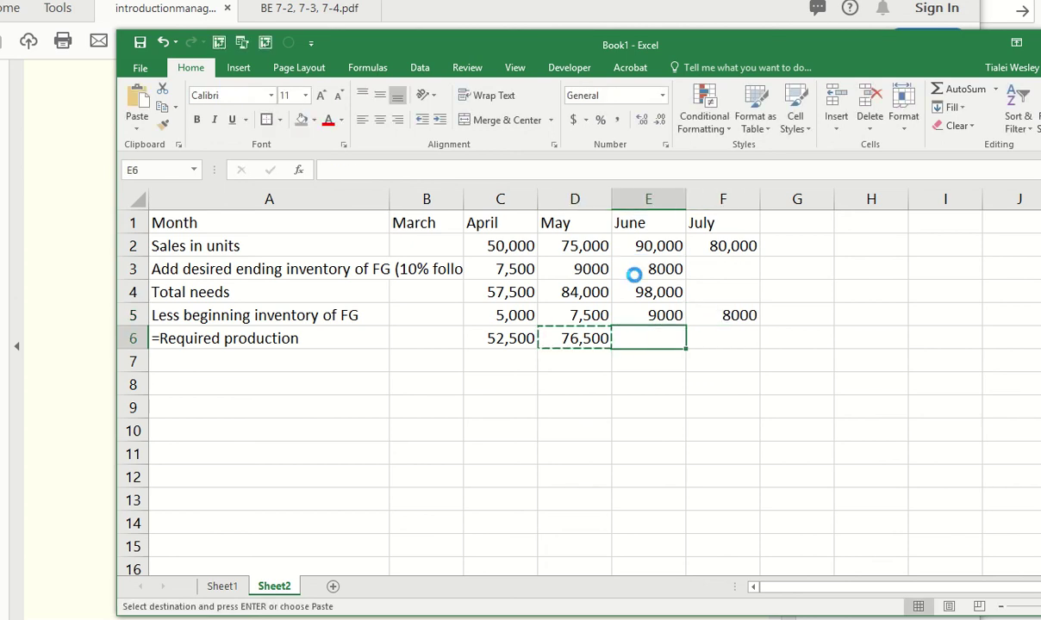
key(ctrl+v)
drag(503, 226, 648, 347)
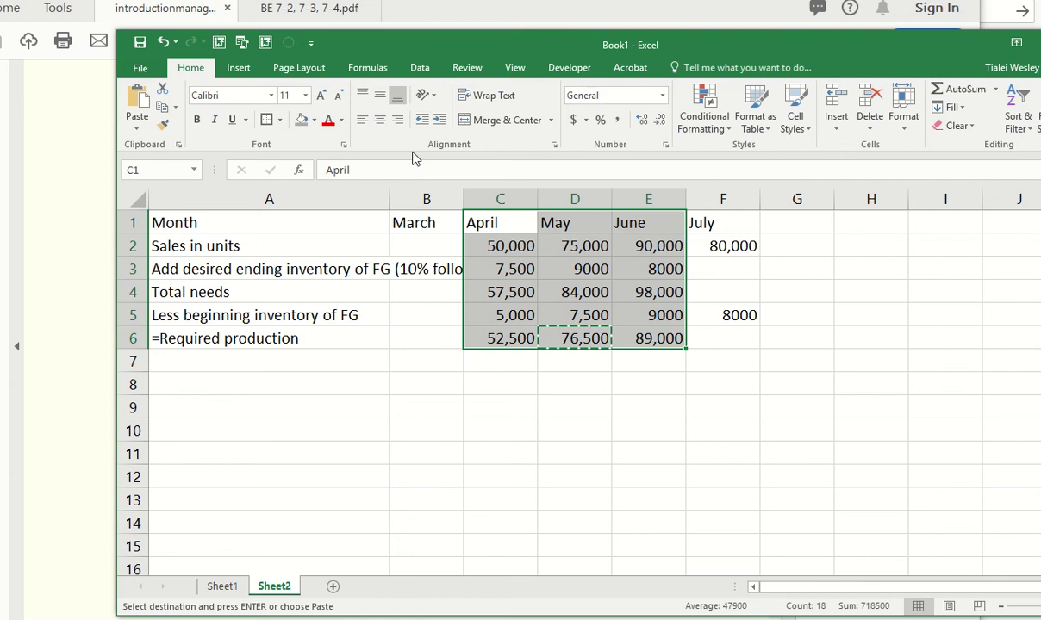
- Put borders around the April–June block and insert a 'Total' column before July
click(267, 120)
right_click(723, 200)
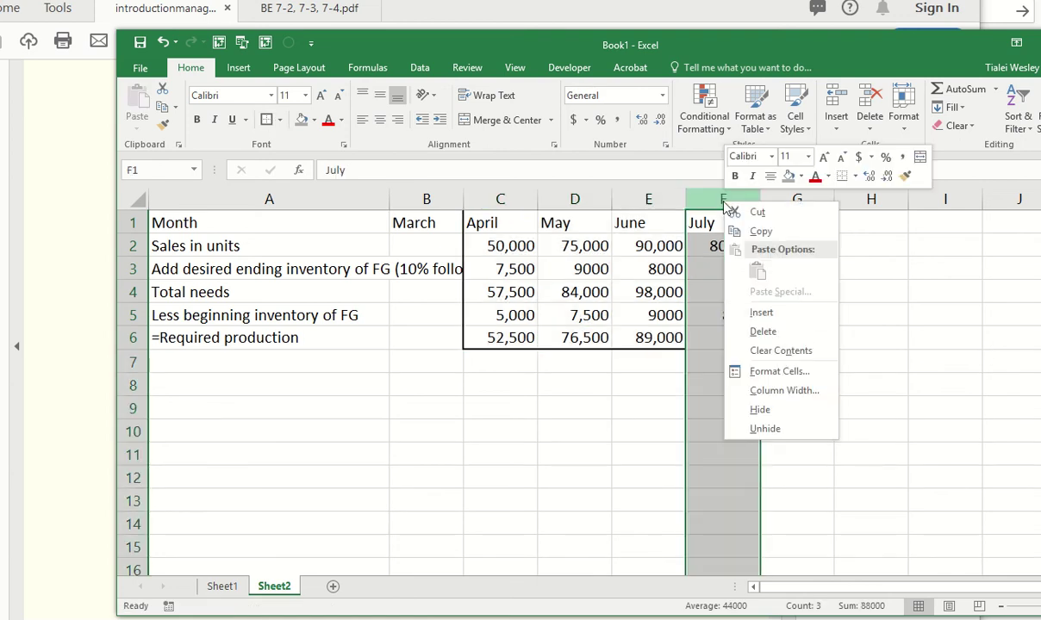
click(761, 312)
click(715, 220)
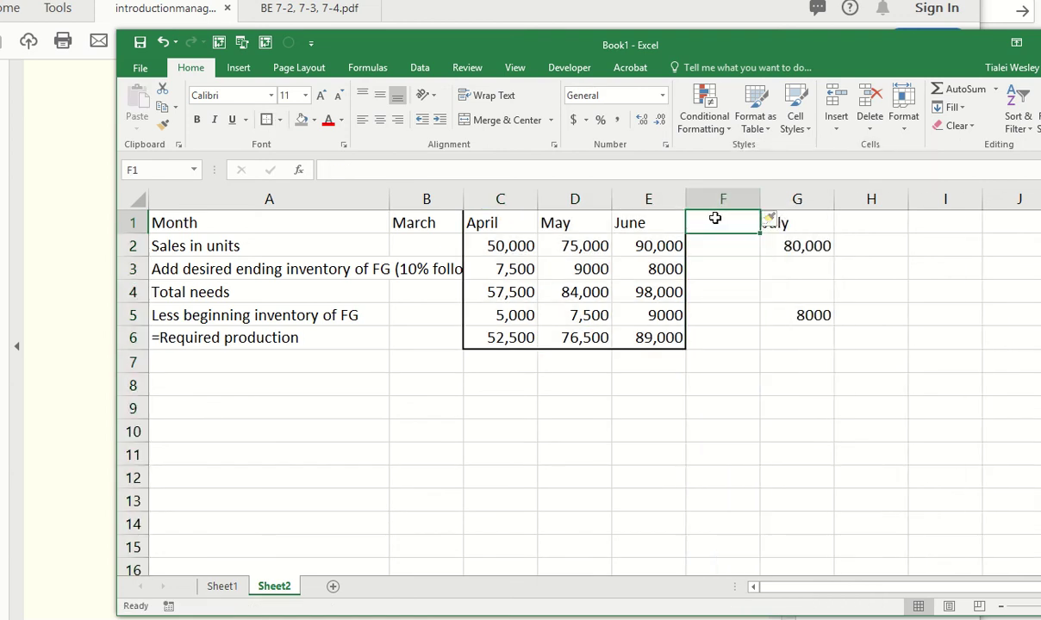
text(Total)
key(Return)
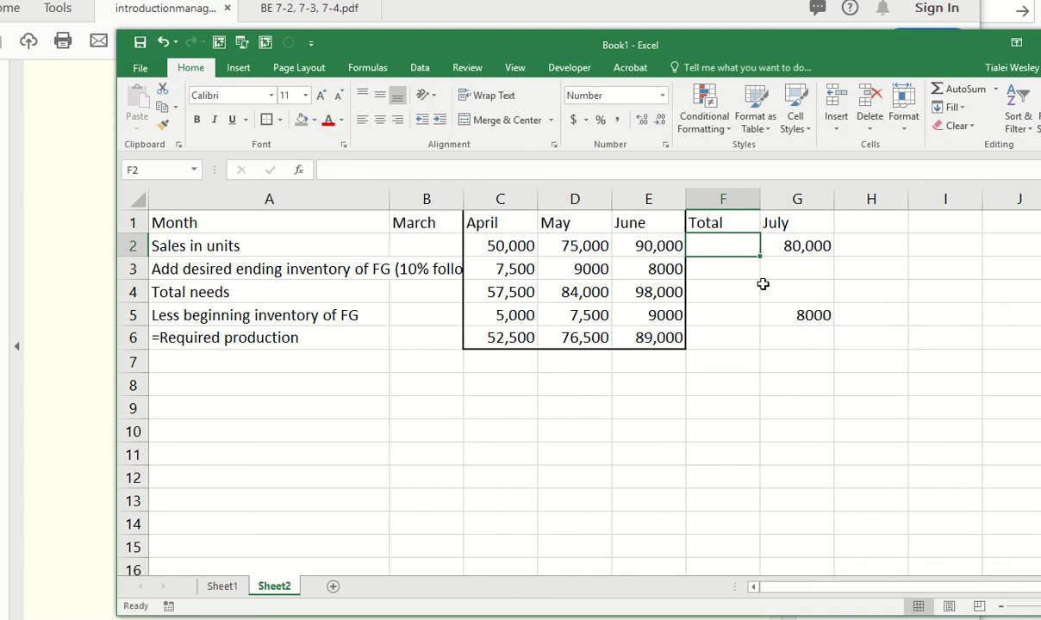
- Sum April–June sales into the Total column (215,000) and copy that SUM down the remaining rows
text(=sum()
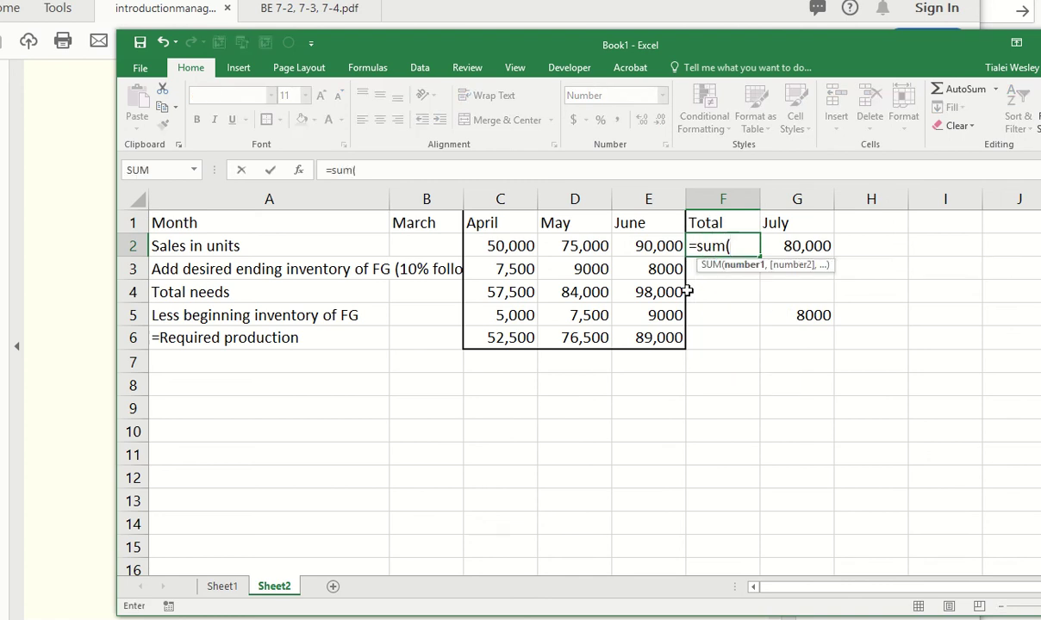
key(Left)
key(shift+Left)
key(shift+Left)
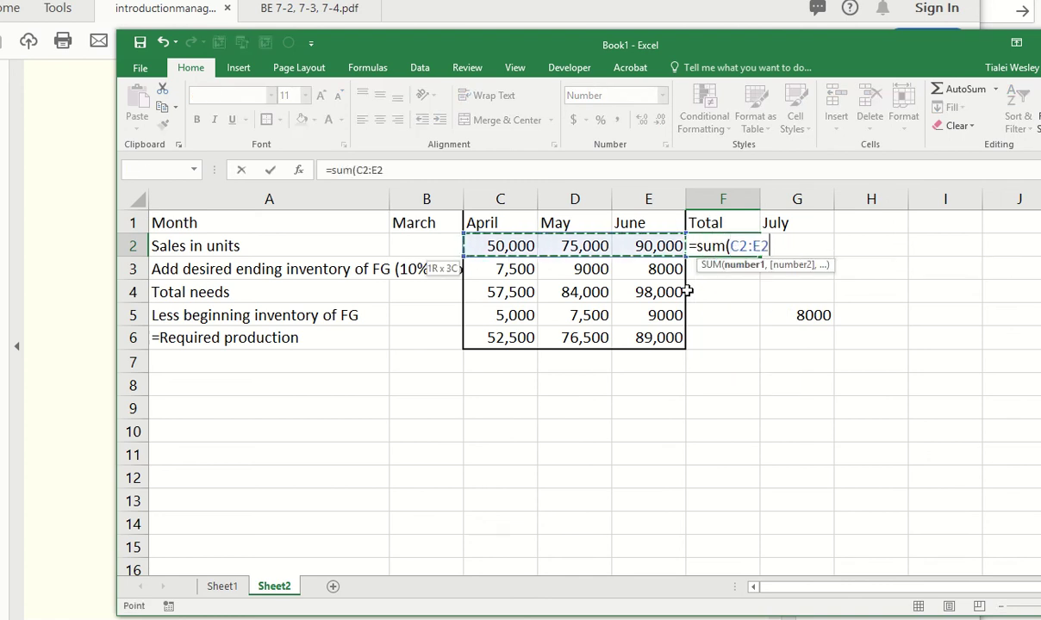
text())
key(Return)
key(Up)
key(ctrl+c)
key(Down)
key(ctrl+v)
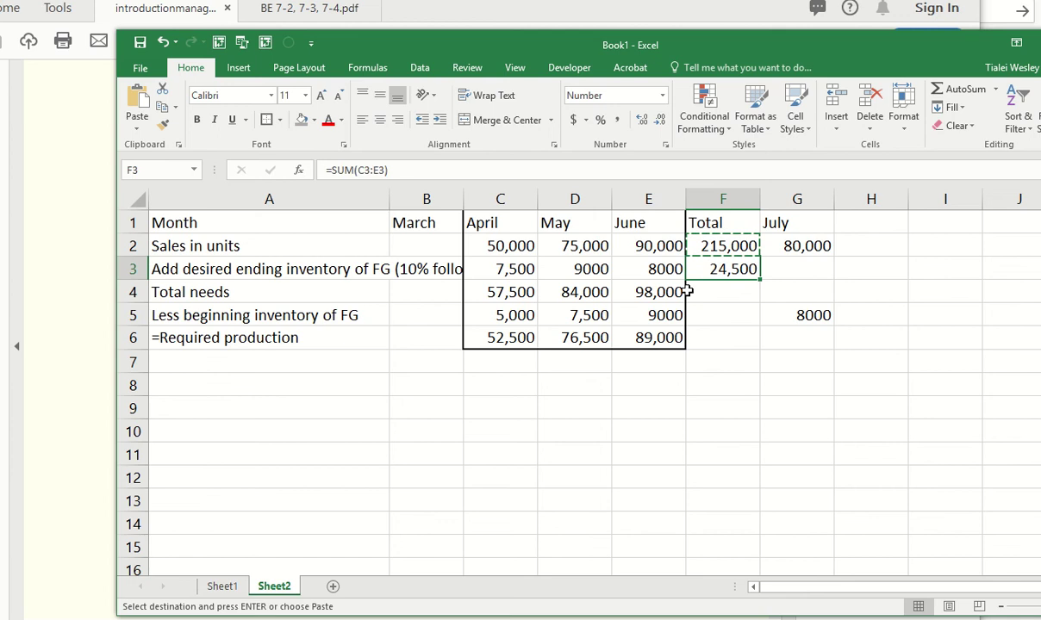
key(Down)
key(ctrl+v)
key(Down)
key(ctrl+v)
key(Down)
key(ctrl+v)
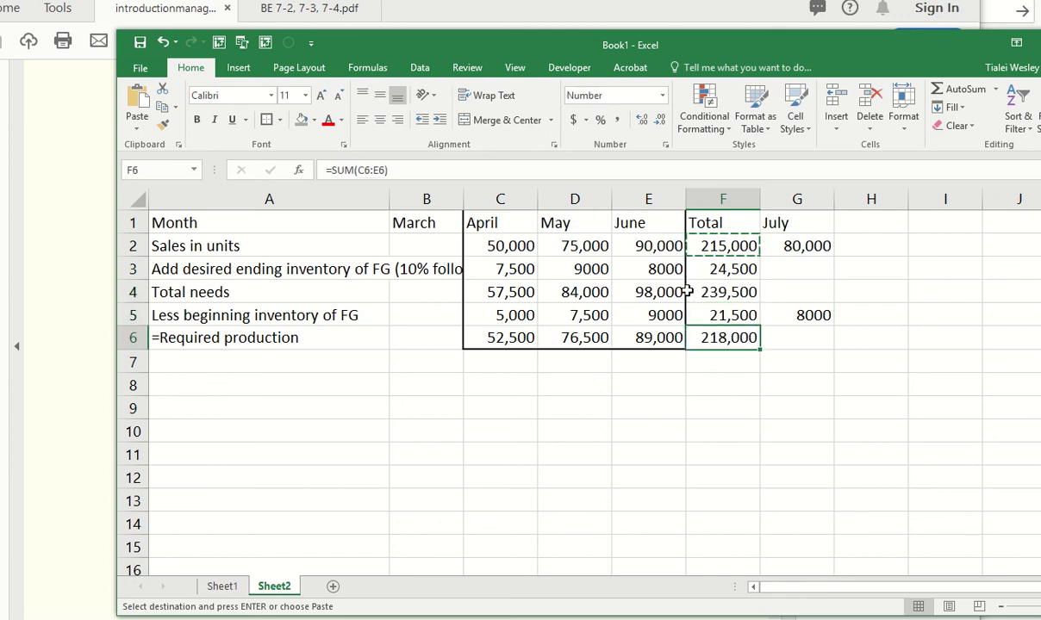
- Make the total needs total the sales total plus the inventory total, giving 239,500
key(Up)
key(Up)
key(Up)
key(Down)
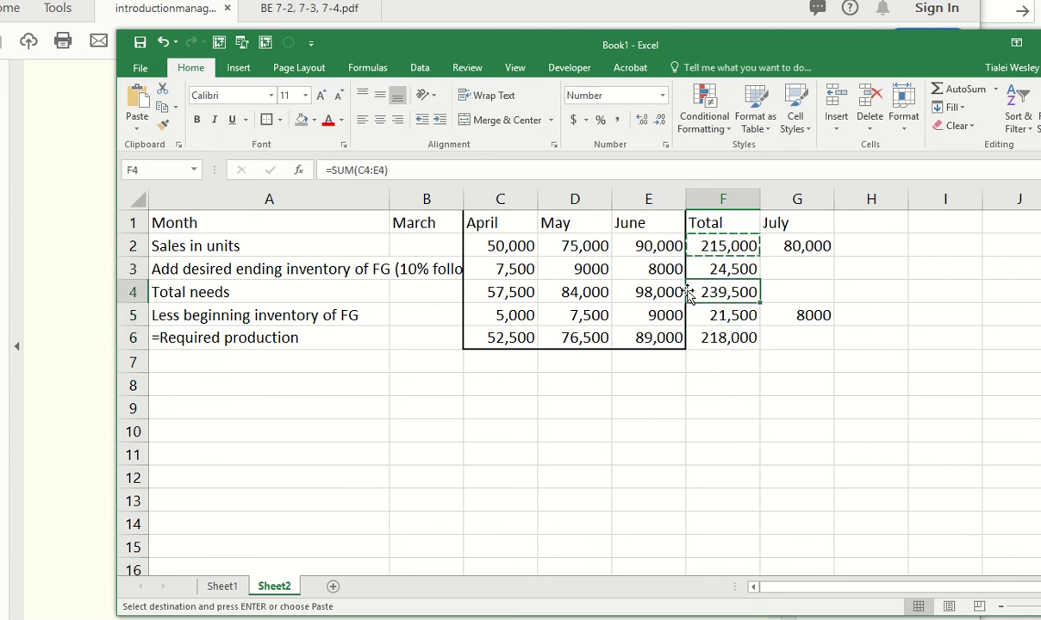
text(=)
key(Up)
key(Up)
text(+)
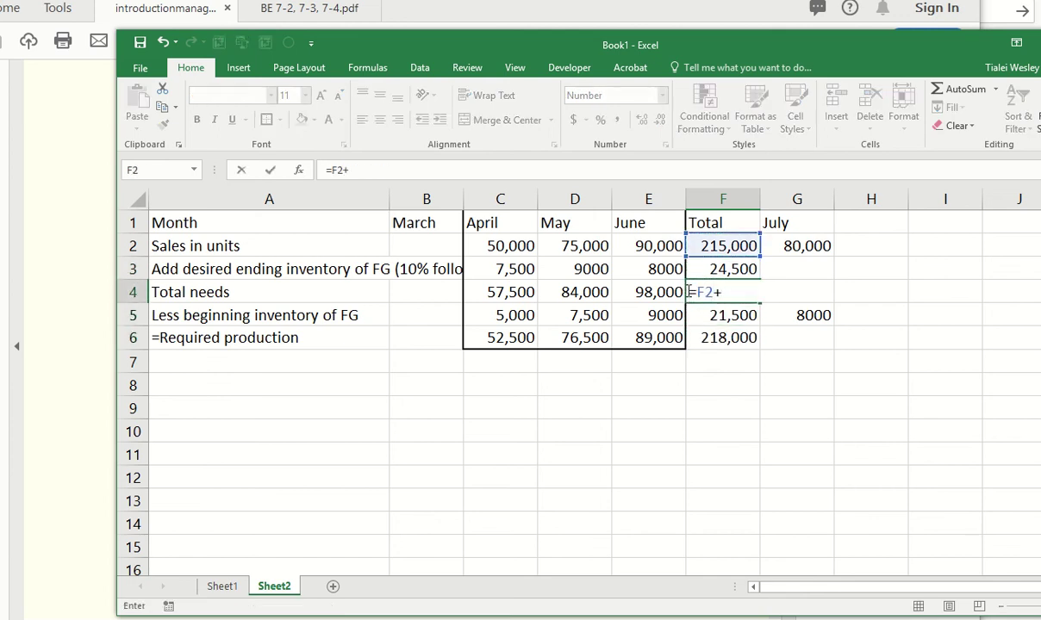
key(Up)
key(Return)
- Clear the beginning inventory total and set required production total to total needs minus beginning inventory (218,000)
key(Delete)
key(Down)
text(=)
key(Up)
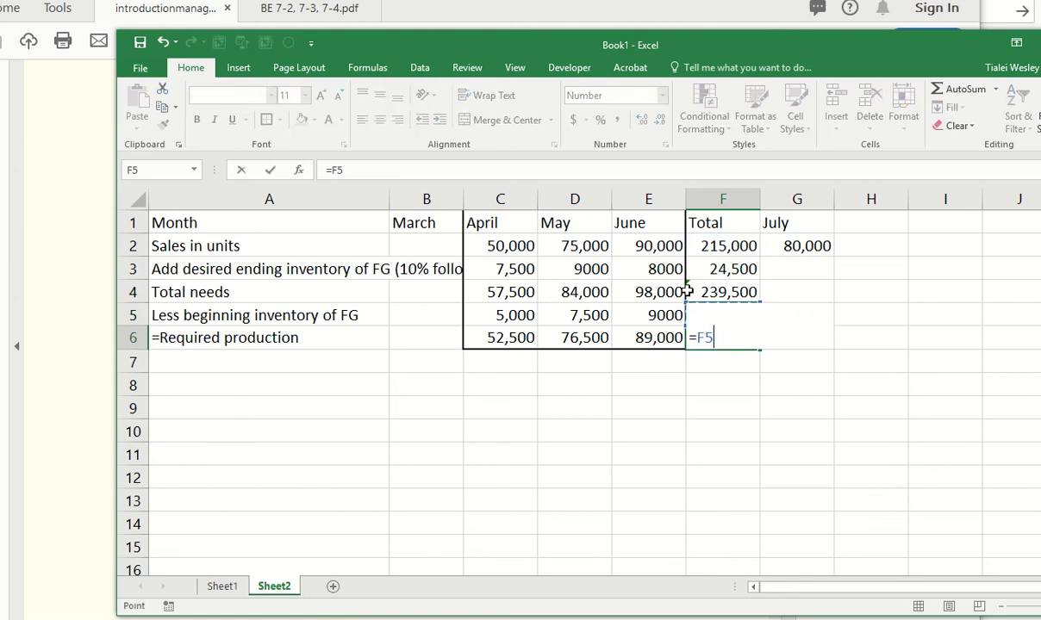
key(Up)
text(-)
key(Up)
key(Return)
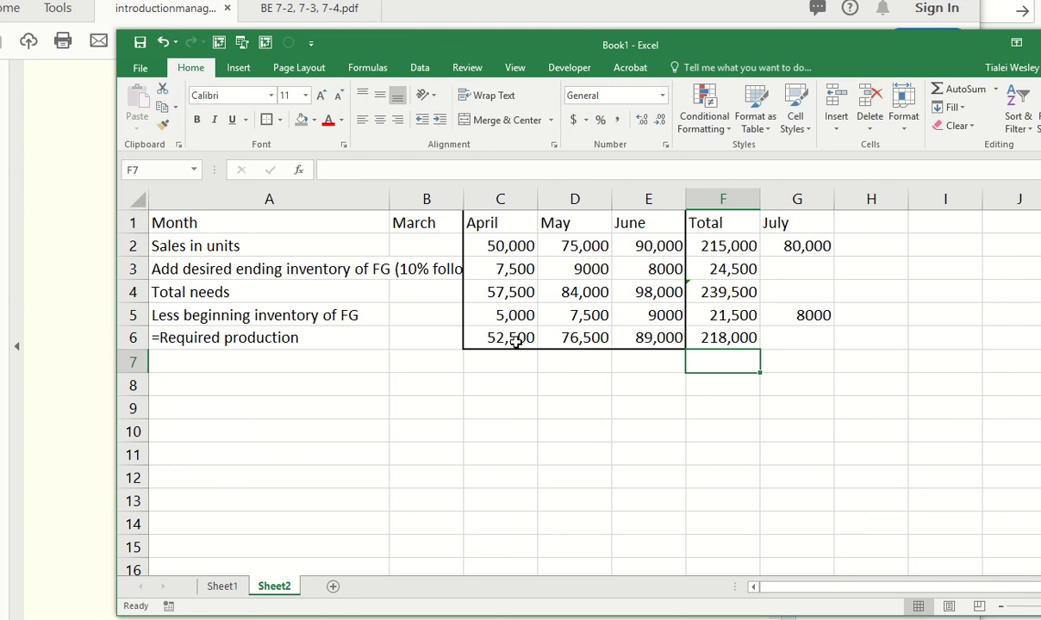
- Fill the April–June required production cells with yellow
drag(513, 337, 648, 340)
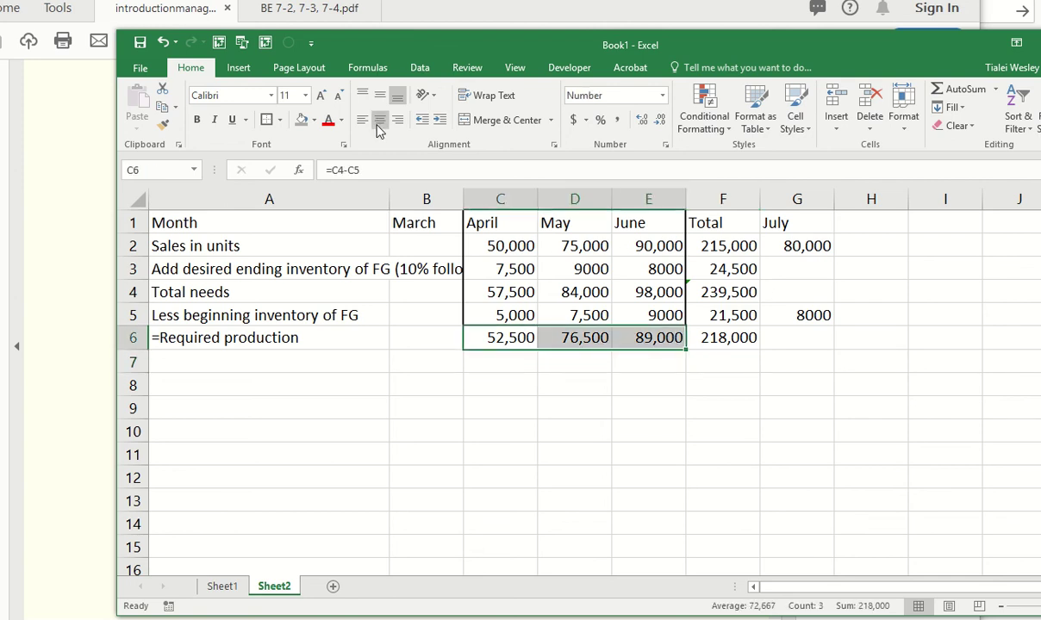
click(314, 120)
click(341, 245)
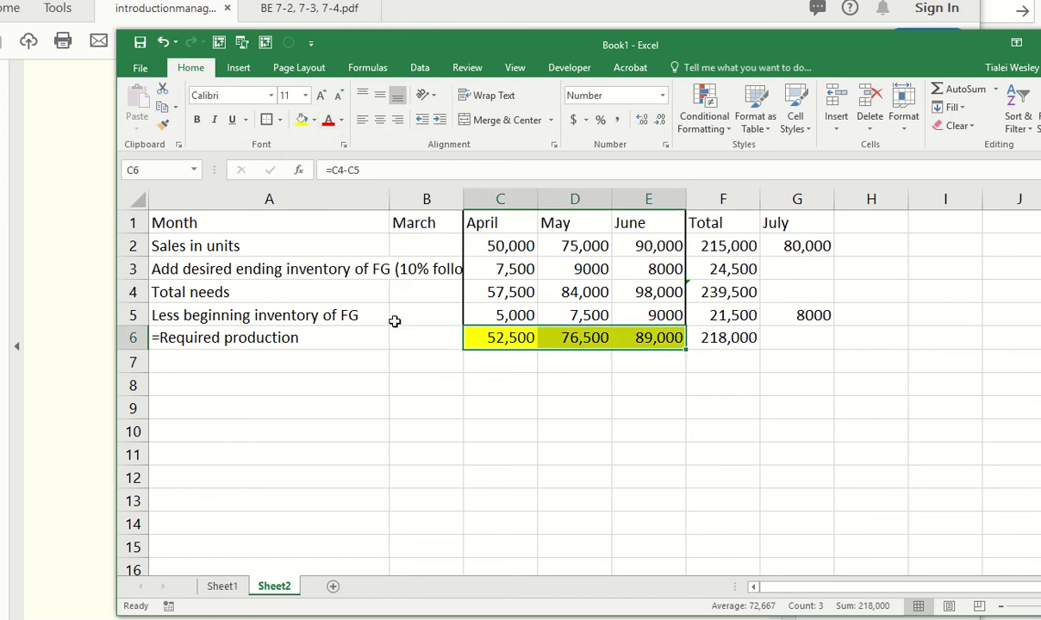